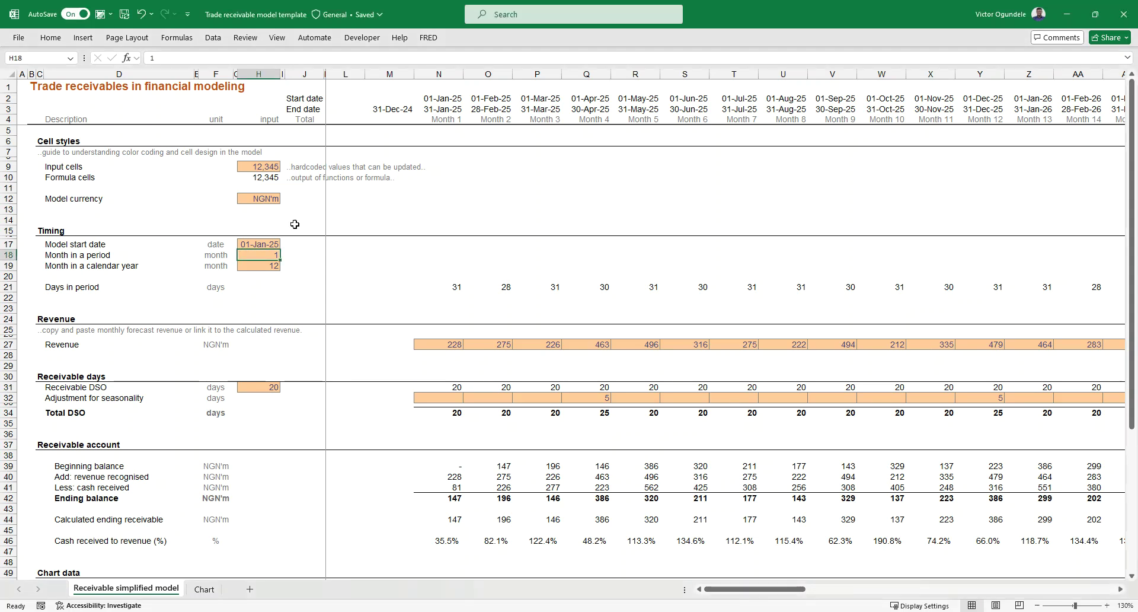
# Review the legend's Input cells and Formula cells styles and their sample values, including 12,345
pyautogui.scroll(4, 283, 221)
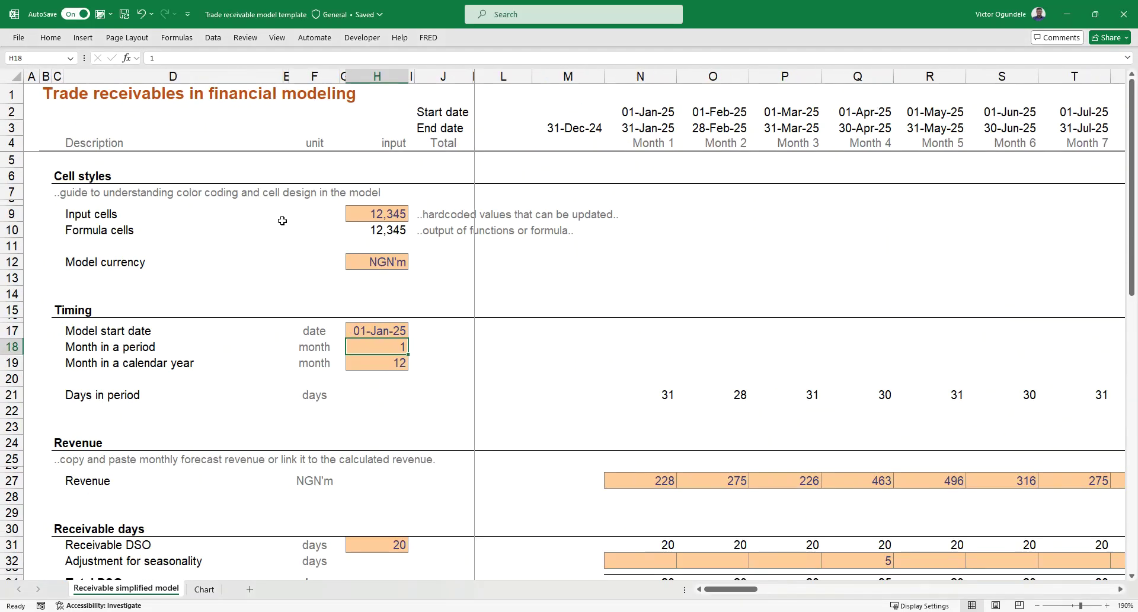
pyautogui.click(137, 217)
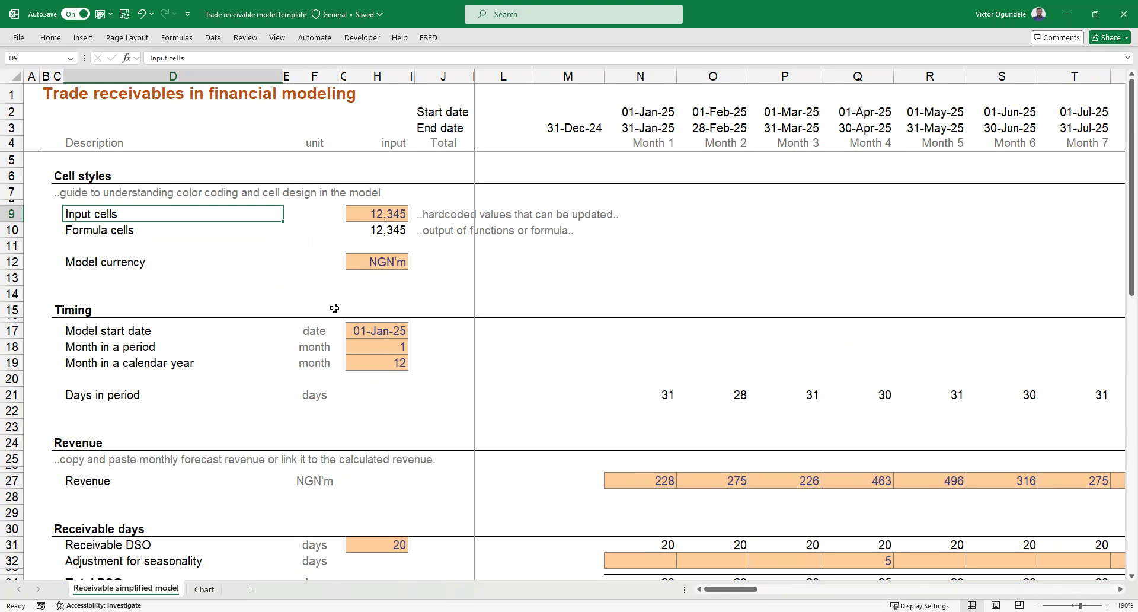
pyautogui.press('Right')
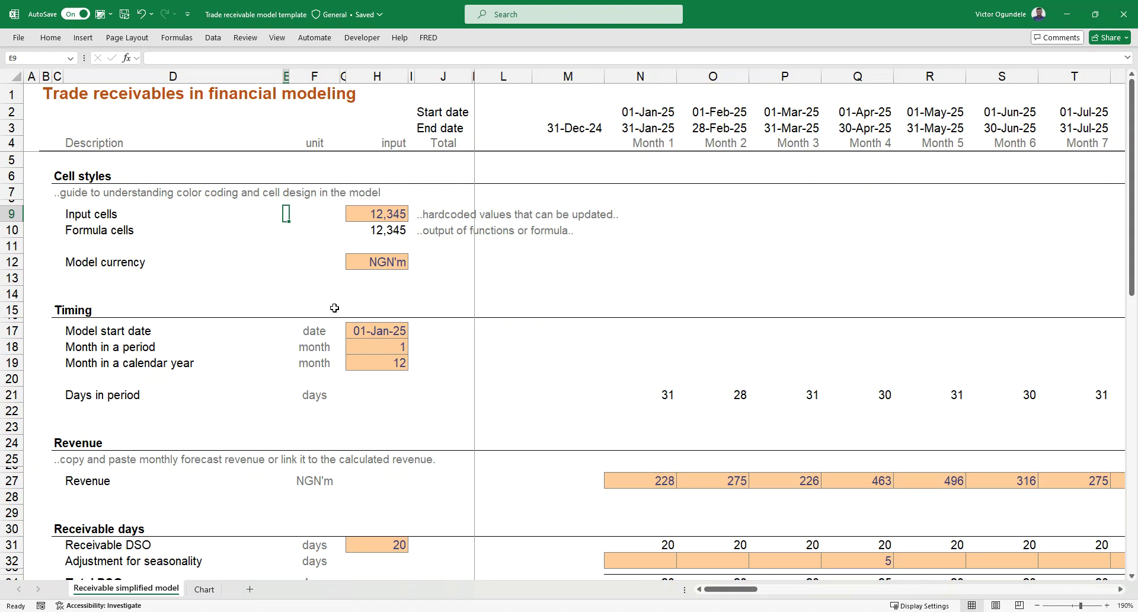
pyautogui.press('Down')
pyautogui.press('Up')
pyautogui.press('Right')
pyautogui.press('Right')
pyautogui.press('Right')
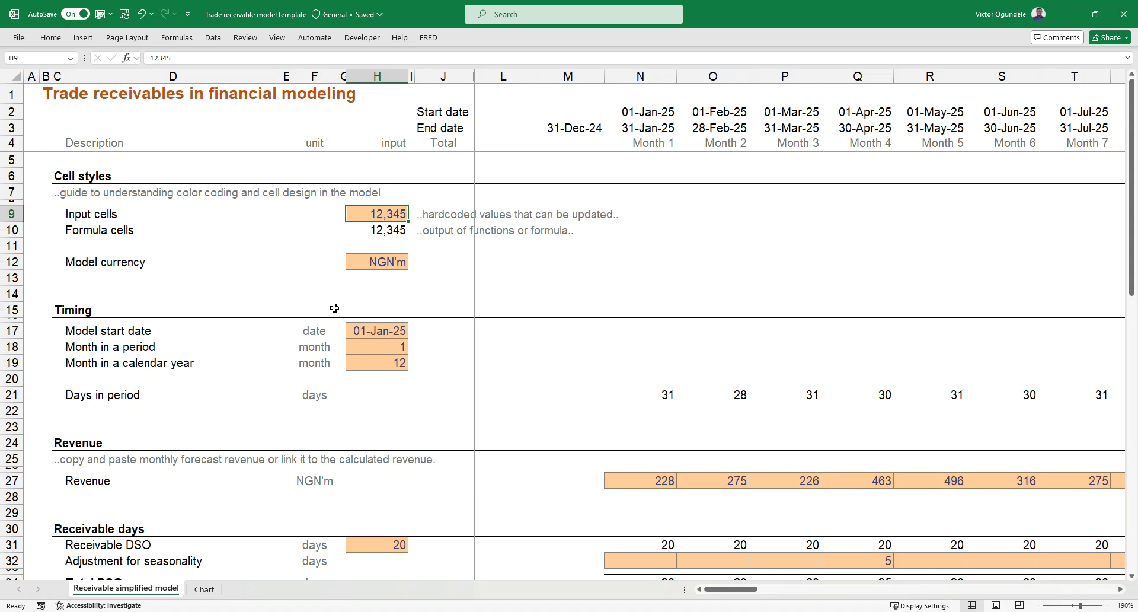
pyautogui.press('Down')
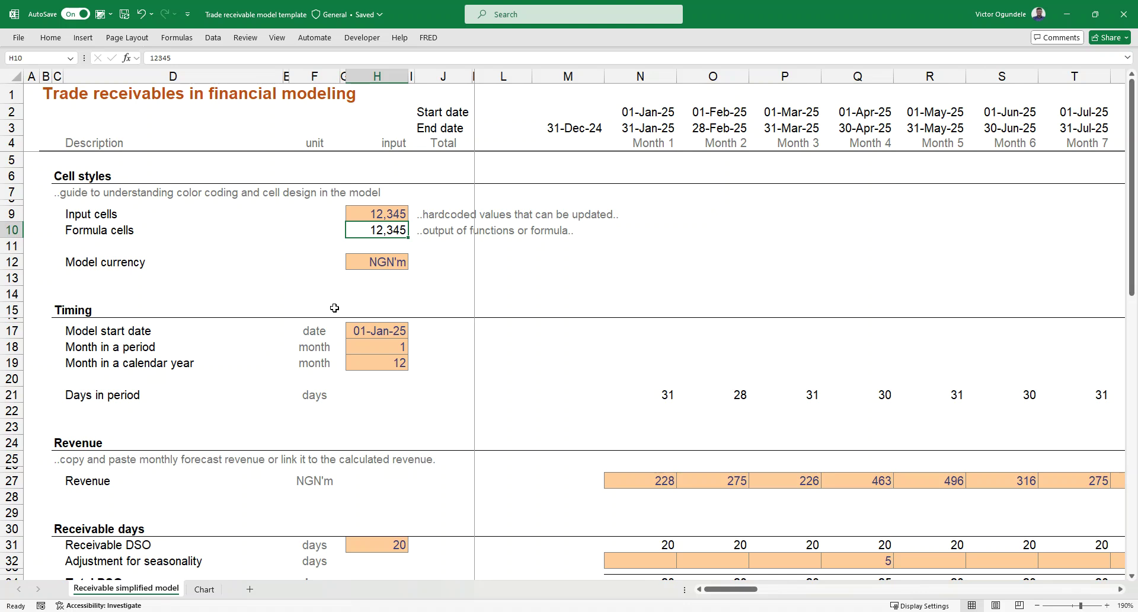
# Check the model inputs: currency NGN'm, start date, month in period and month in calendar year
pyautogui.click(438, 265)
pyautogui.click(383, 263)
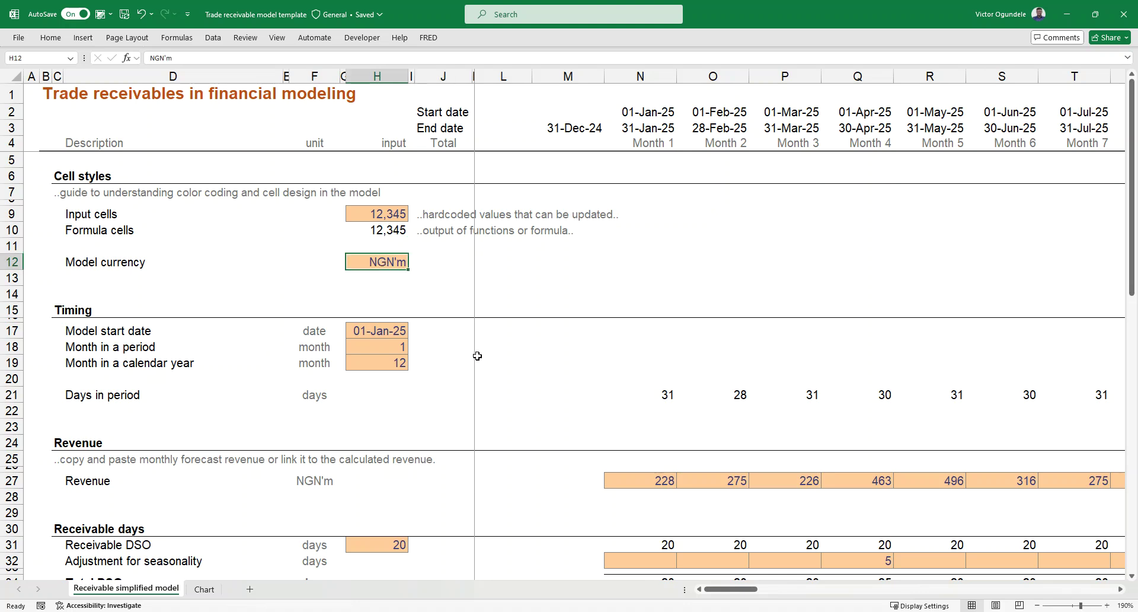
pyautogui.scroll(-1, 350, 391)
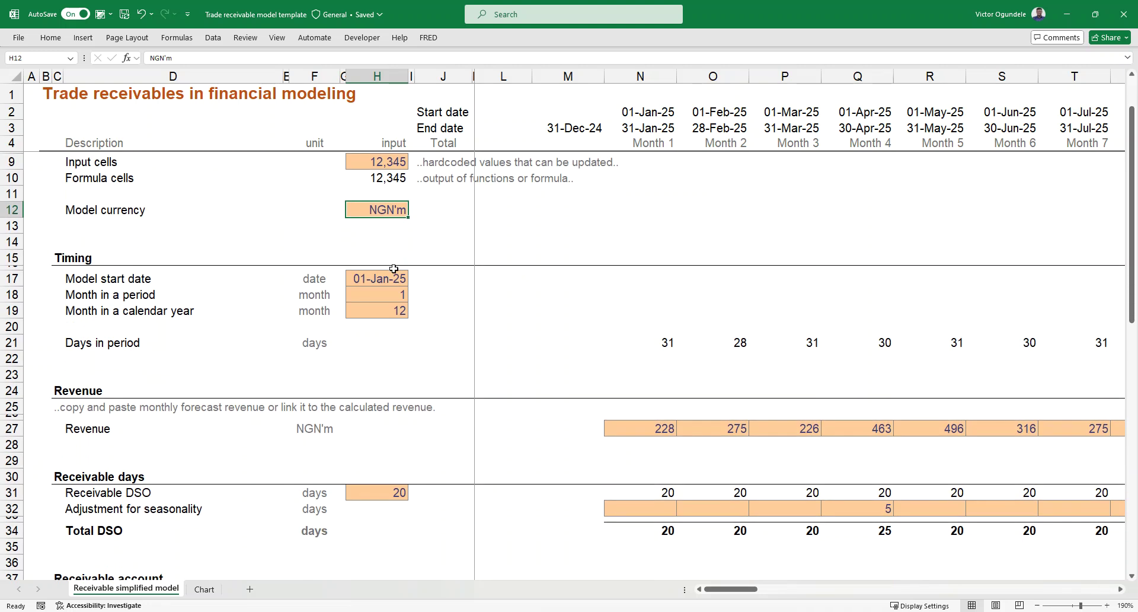
pyautogui.click(367, 280)
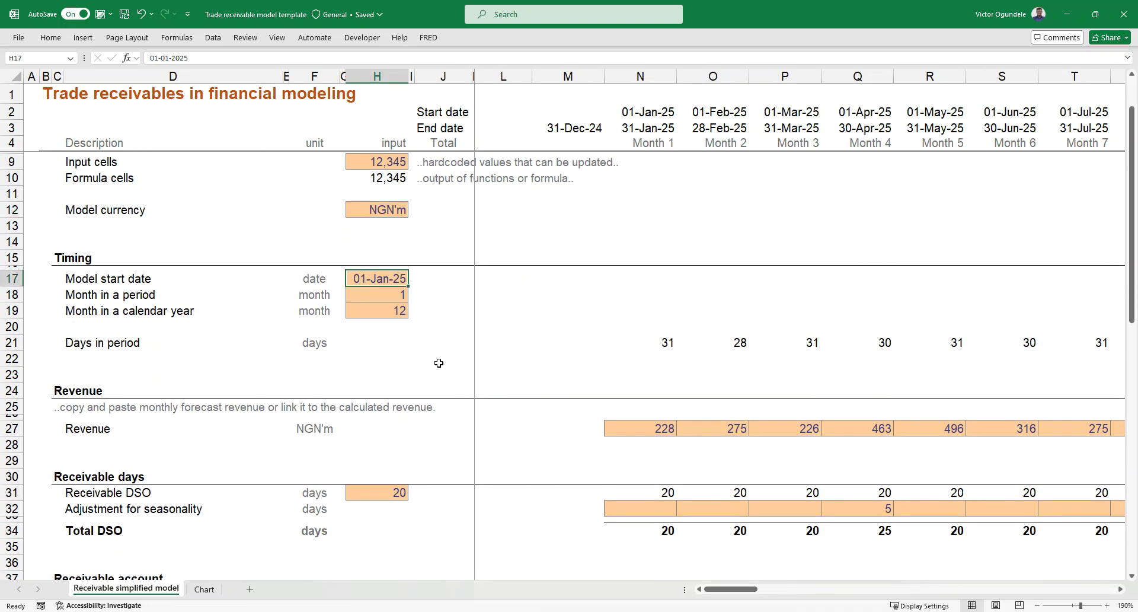
pyautogui.press('Down')
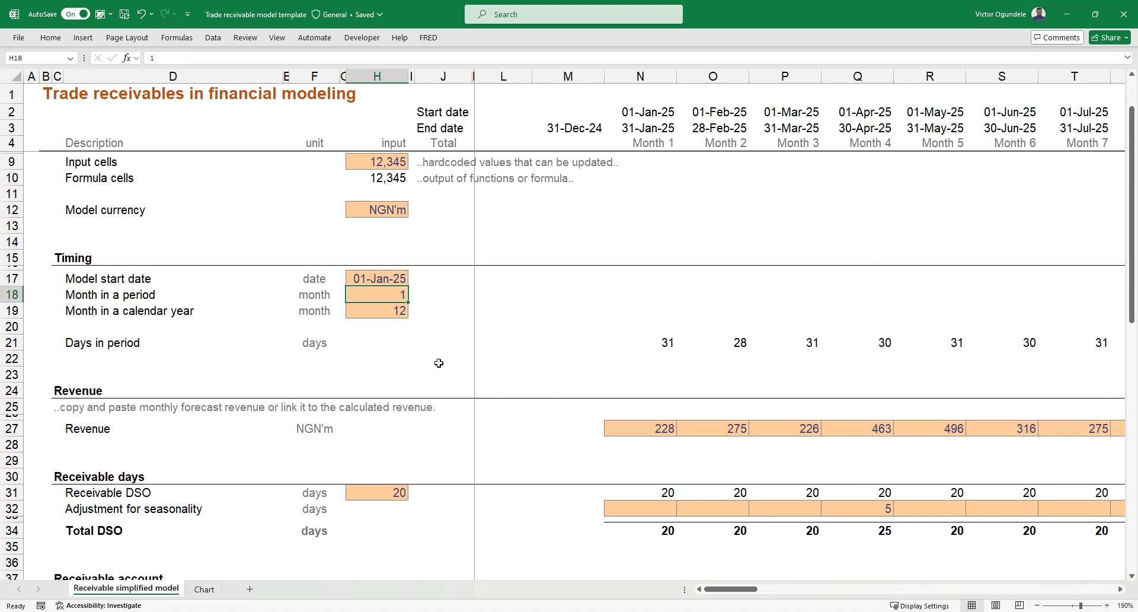
pyautogui.press('Down')
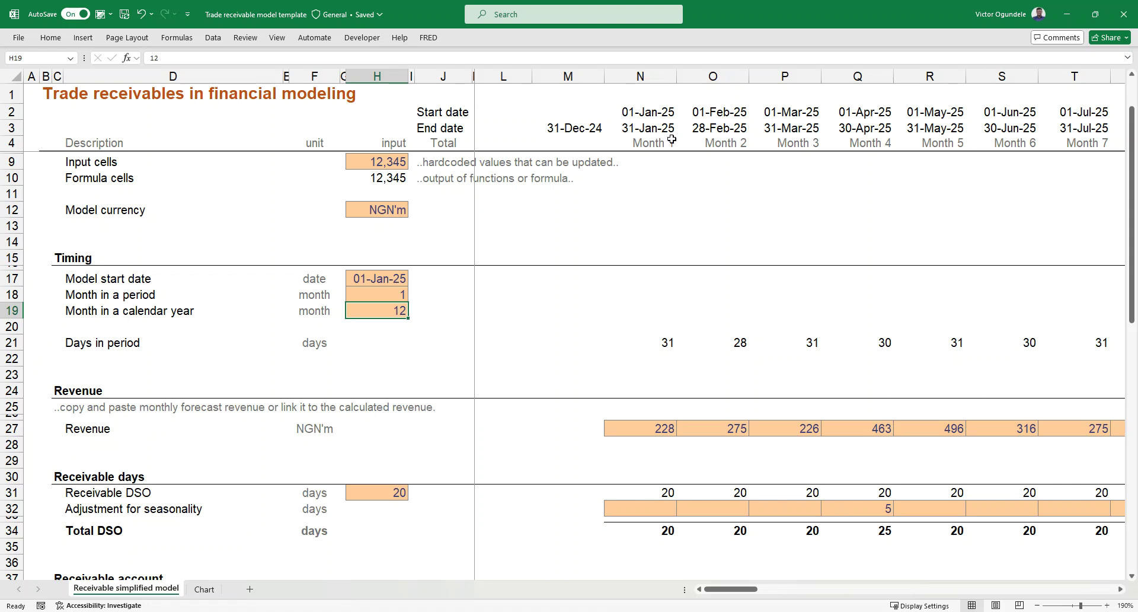
# Inspect the first month's start date formula and the row 4 month labels through the last month
pyautogui.hscroll(1, 693, 134)
pyautogui.click(588, 112)
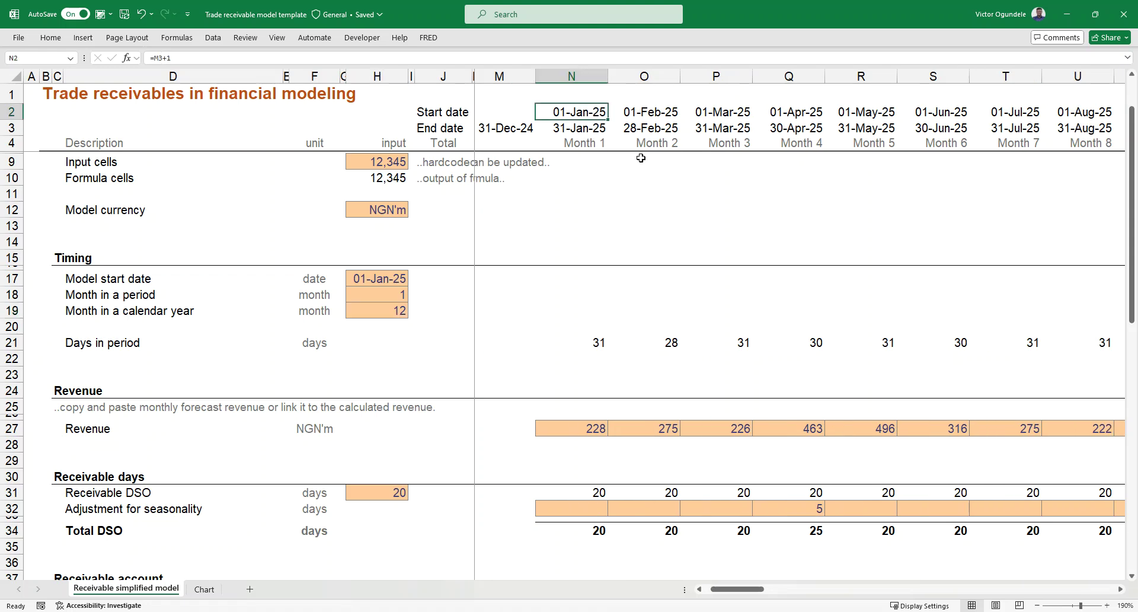
pyautogui.hscroll(5, 889, 133)
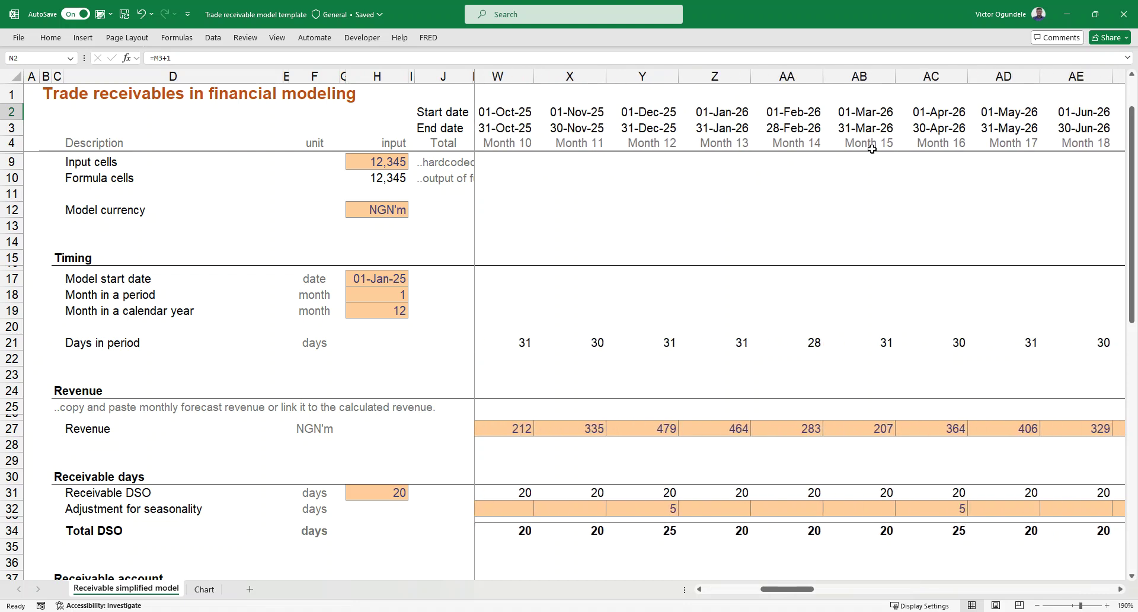
pyautogui.click(871, 148)
pyautogui.hotkey('ctrl', 'Right')
pyautogui.press('Left')
pyautogui.hotkey('ctrl', 'Left')
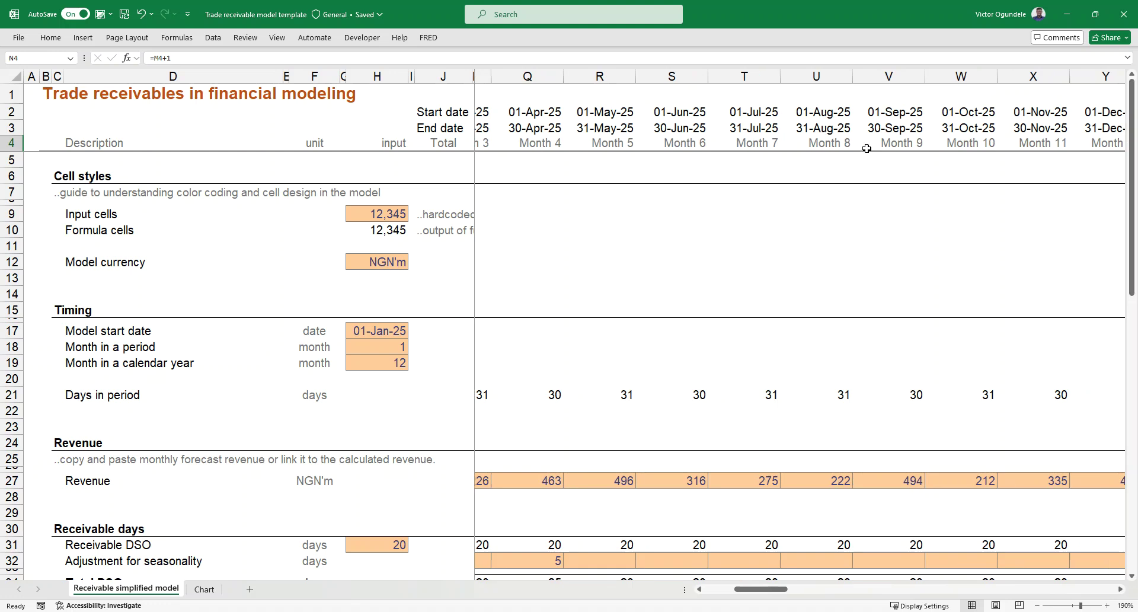
pyautogui.press('Left')
pyautogui.hotkey('ctrl', 'Left')
pyautogui.press('Right')
pyautogui.hotkey('ctrl', 'Right')
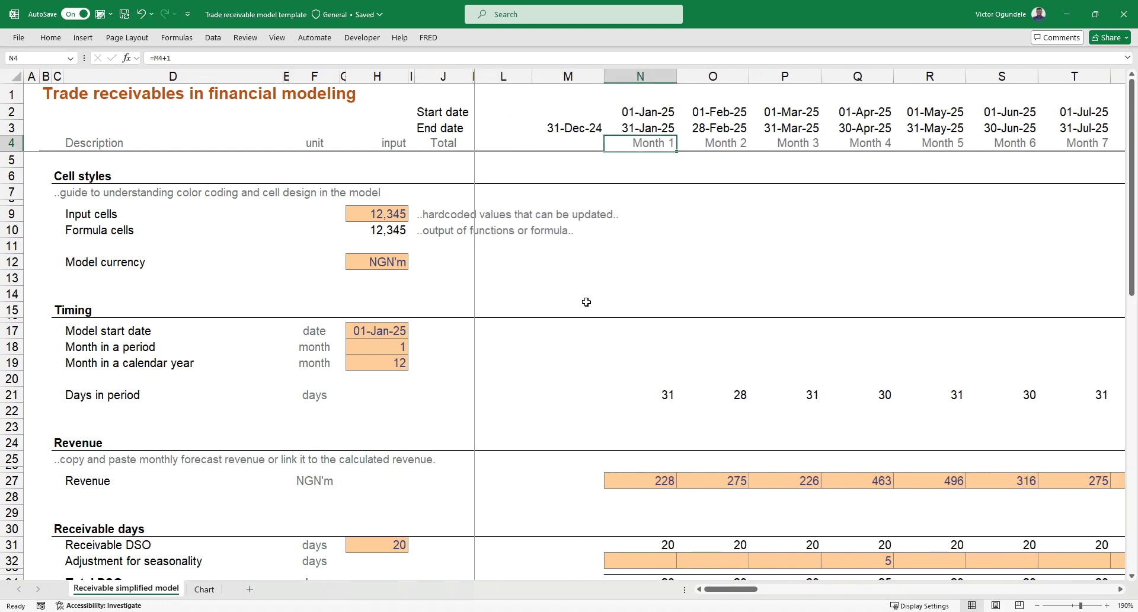
# Examine the days-in-period input and the first month's days-in-period formula across the timeline
pyautogui.click(387, 396)
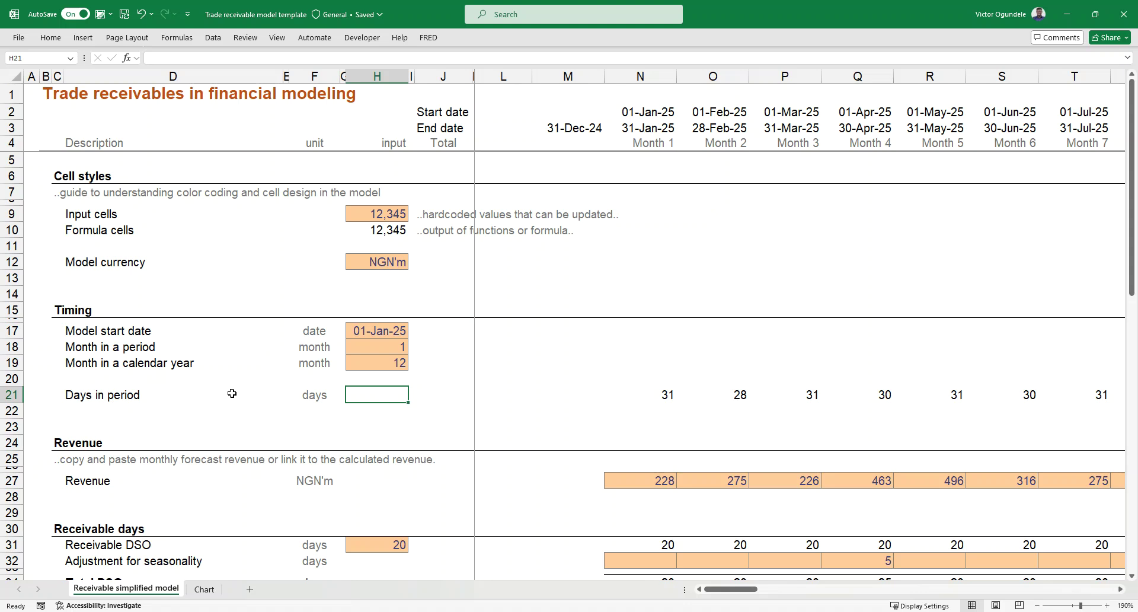
pyautogui.click(625, 386)
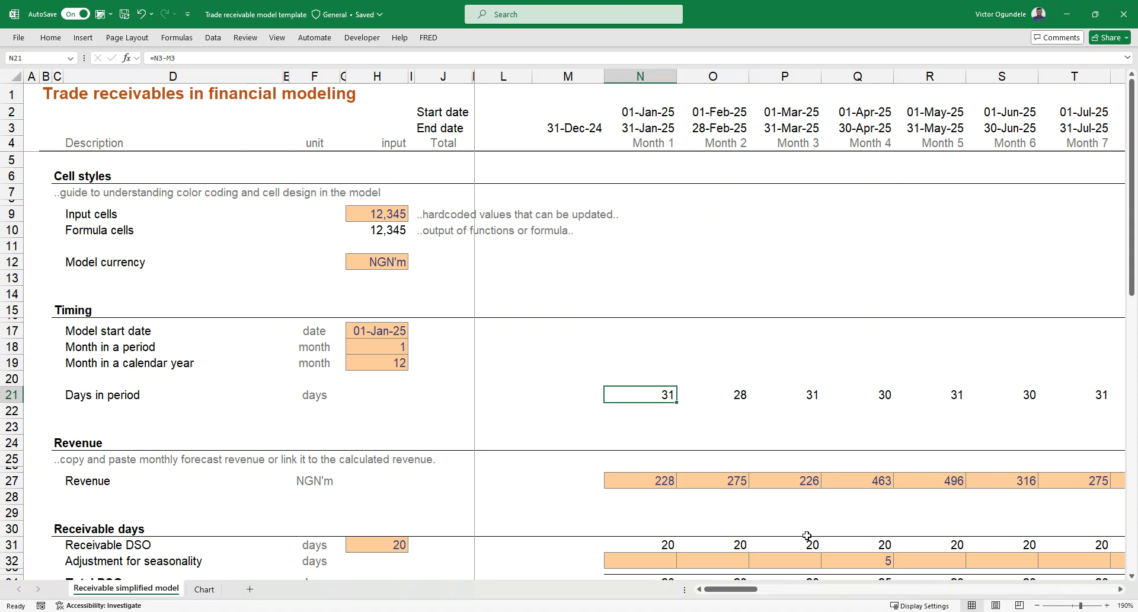
pyautogui.press('F2')
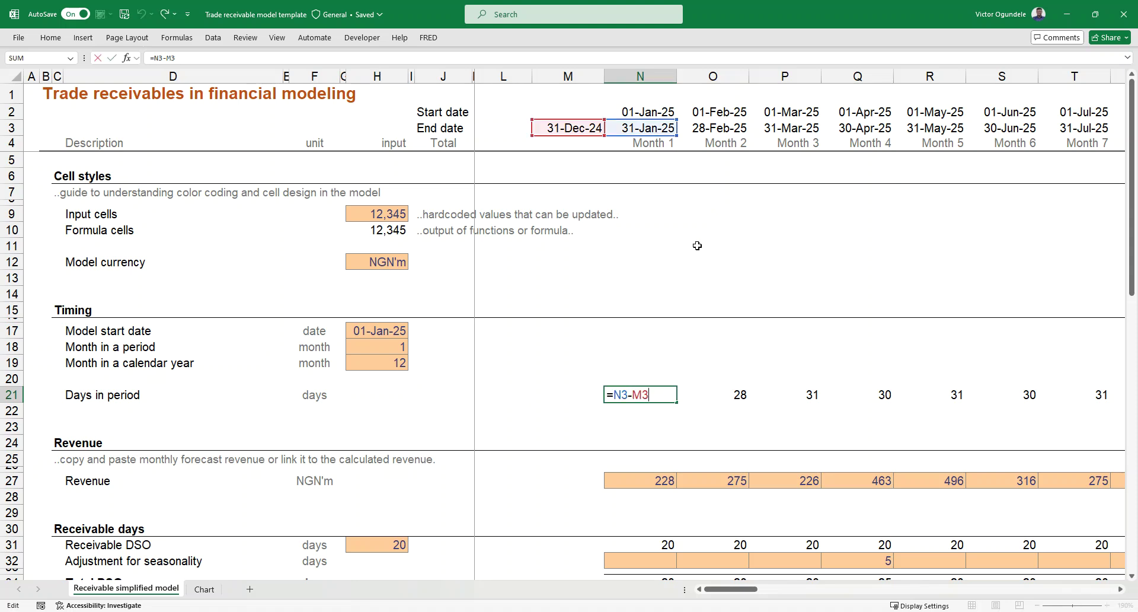
pyautogui.press('Escape')
pyautogui.hotkey('ctrl', 'Right')
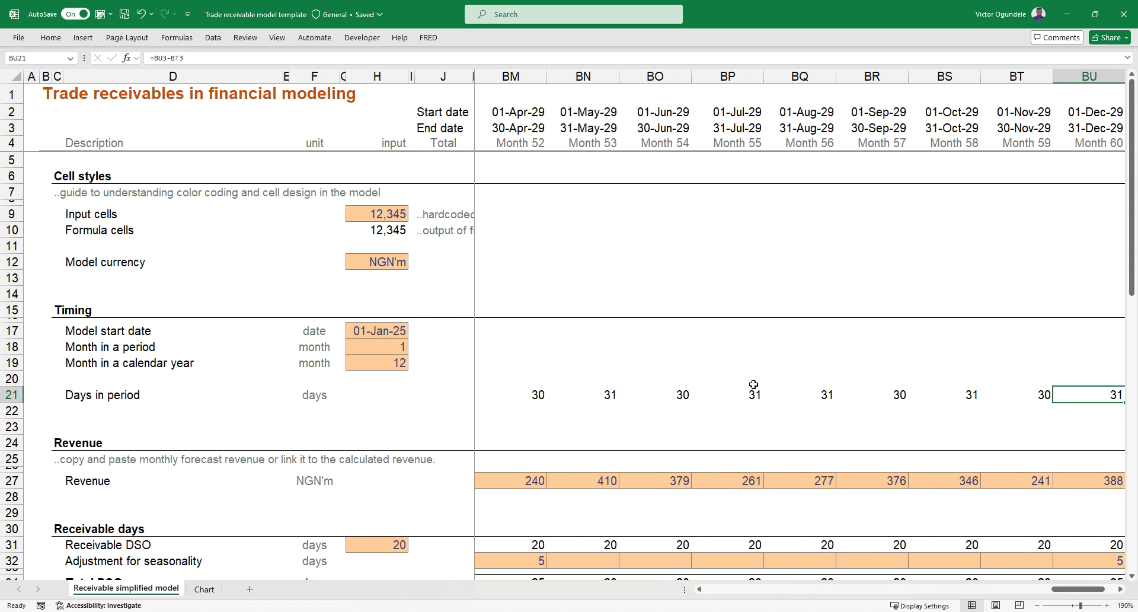
pyautogui.hotkey('ctrl', 'Left')
pyautogui.press('Left')
pyautogui.press('Right')
# Step through the revenue values (228, 275, 226) and select row 27 from N27 to Month 60
pyautogui.scroll(-3, 753, 384)
pyautogui.scroll(-1, 753, 384)
pyautogui.scroll(2, 753, 384)
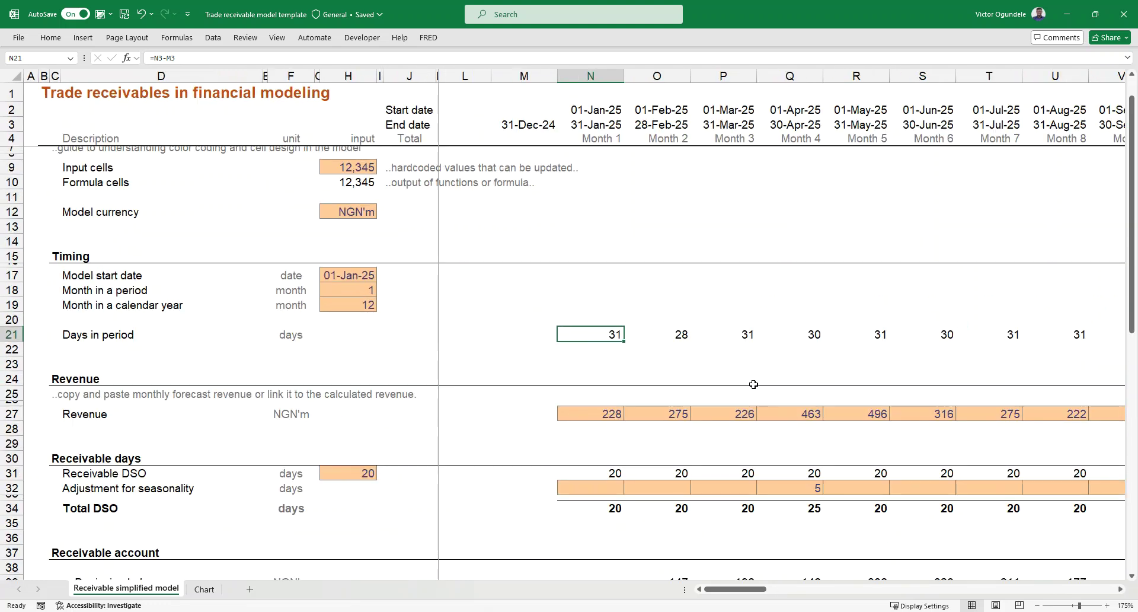
pyautogui.scroll(-2, 562, 432)
pyautogui.hscroll(1, 563, 356)
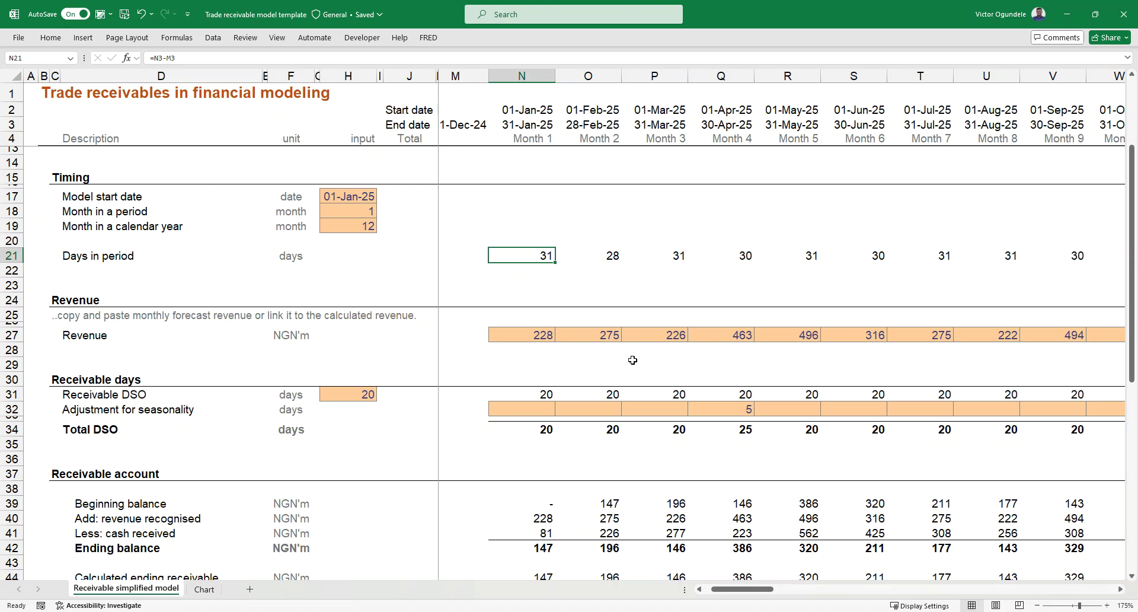
pyautogui.click(532, 338)
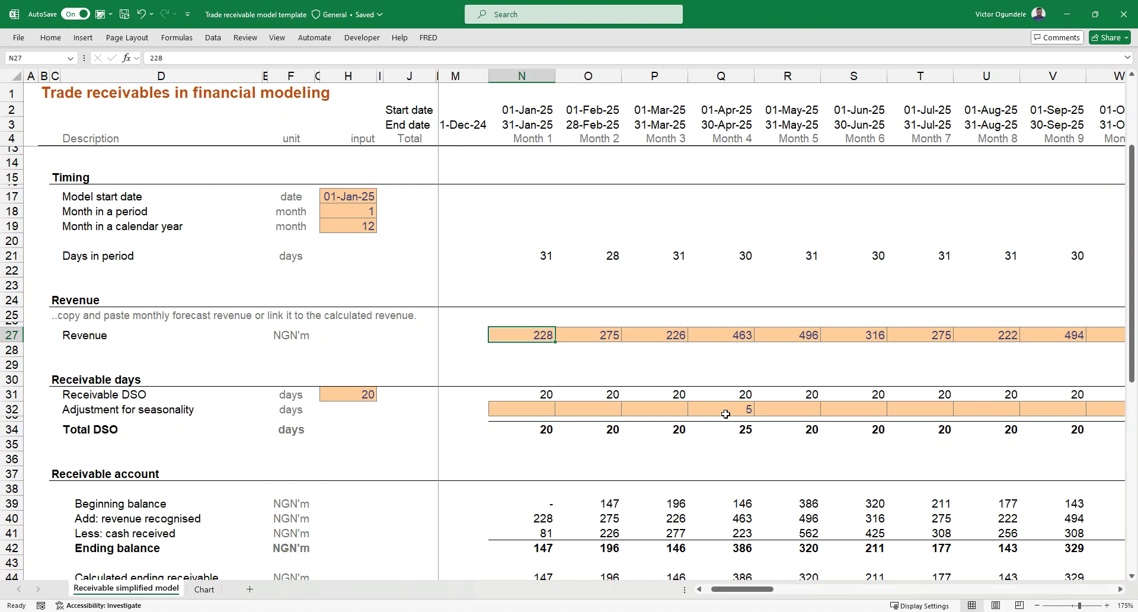
pyautogui.press('Right')
pyautogui.press('Left')
pyautogui.press('Right')
pyautogui.press('Right')
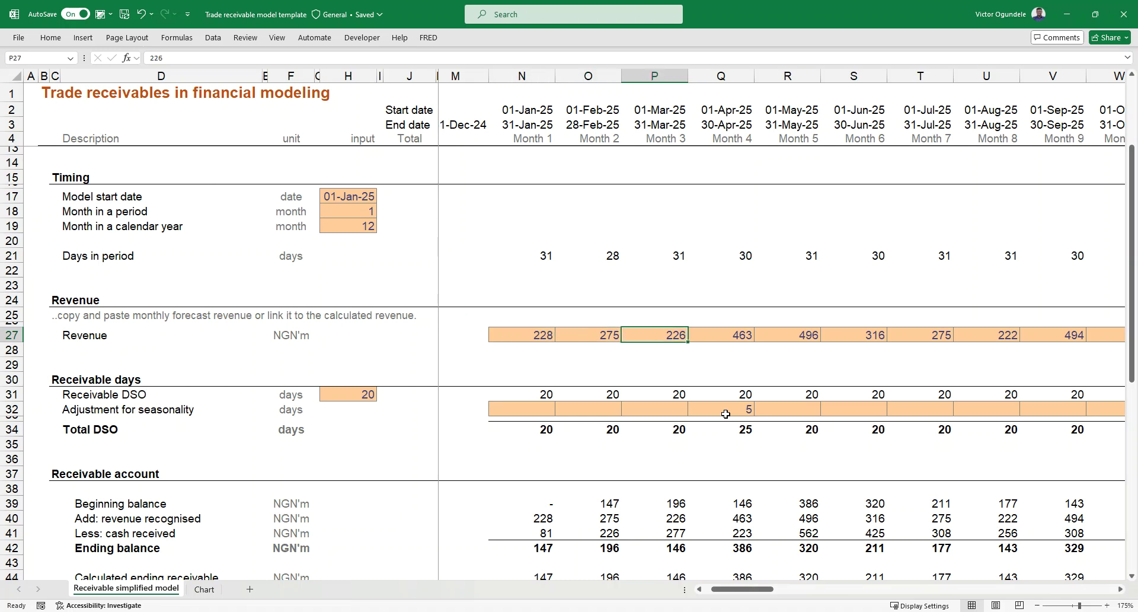
pyautogui.press('Right')
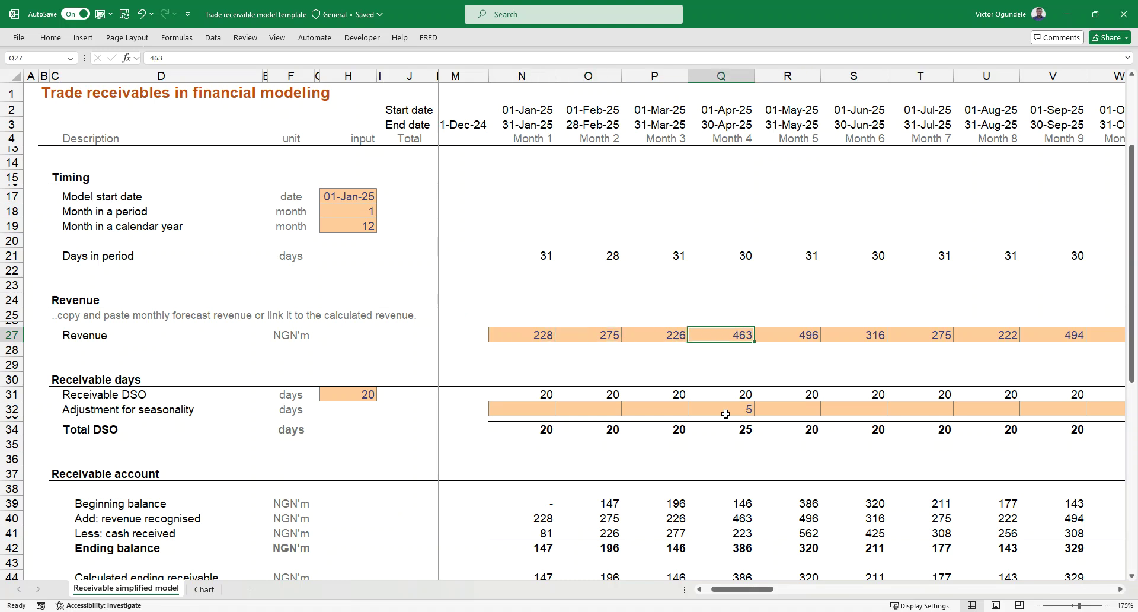
pyautogui.press('Right')
pyautogui.press('Left')
pyautogui.press('Left')
pyautogui.press('Left')
pyautogui.press('Left')
pyautogui.hotkey('ctrl', 'shift', 'Right')
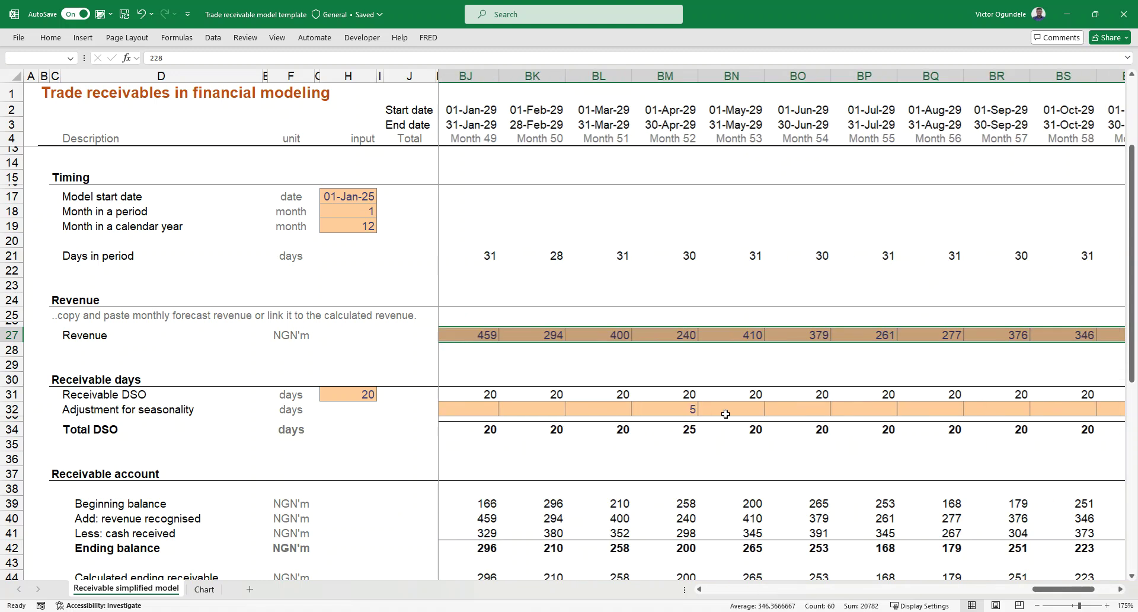
# Insert the recommended line chart of monthly revenue, then delete it and return to the first months
pyautogui.click(77, 36)
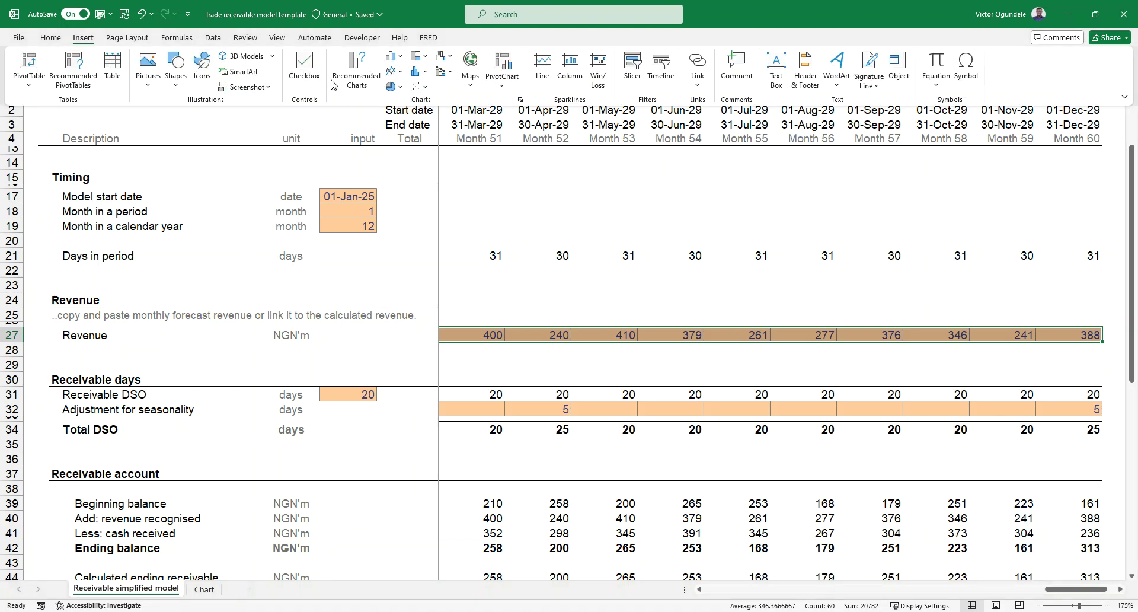
pyautogui.click(356, 68)
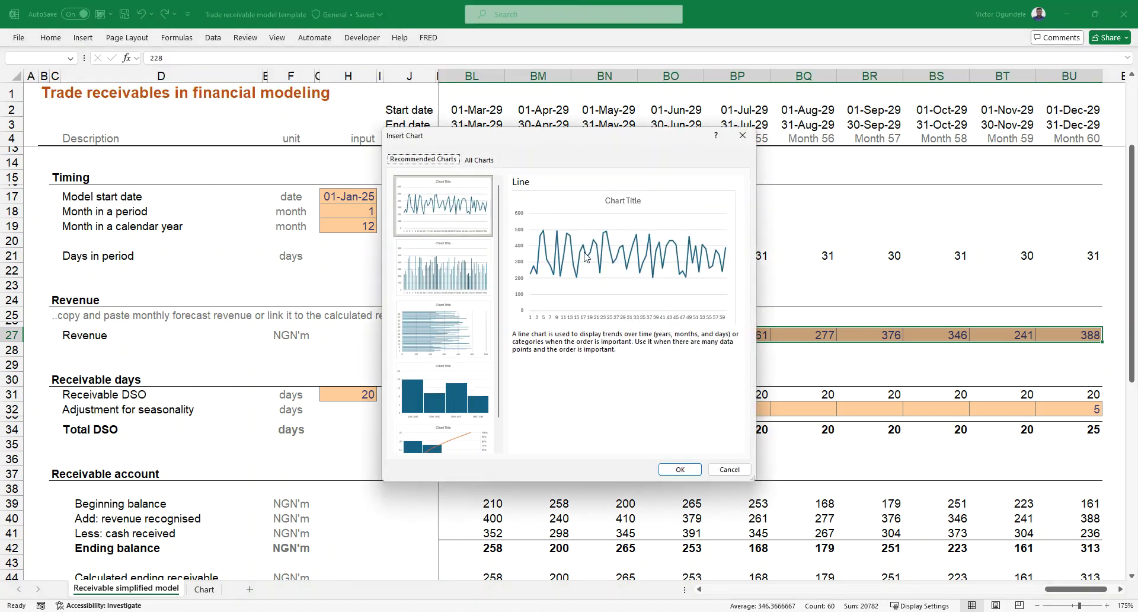
pyautogui.click(684, 471)
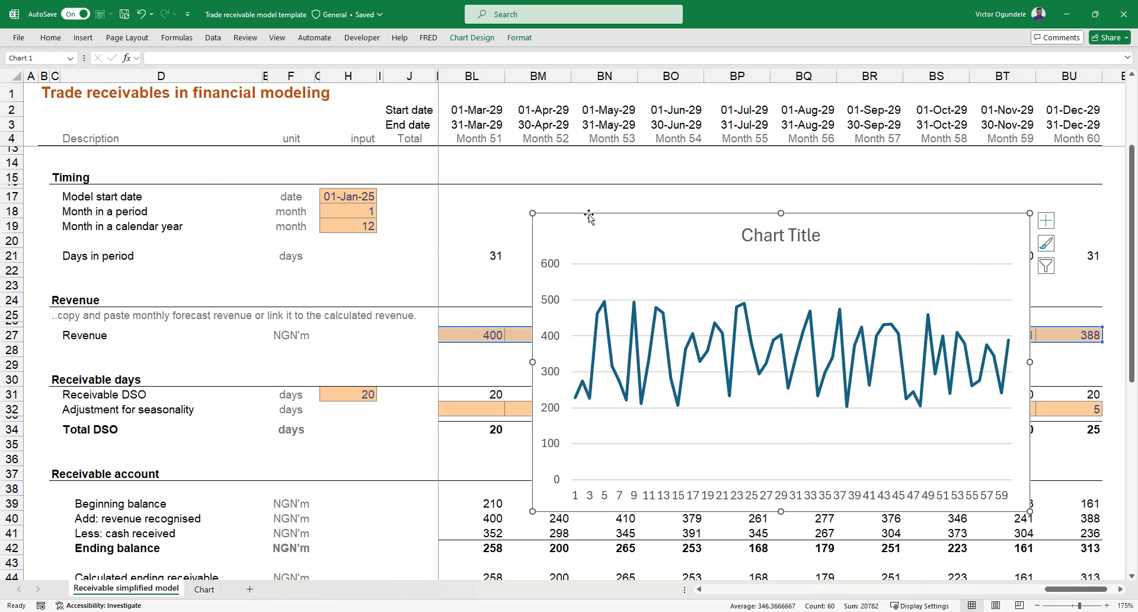
pyautogui.press('Delete')
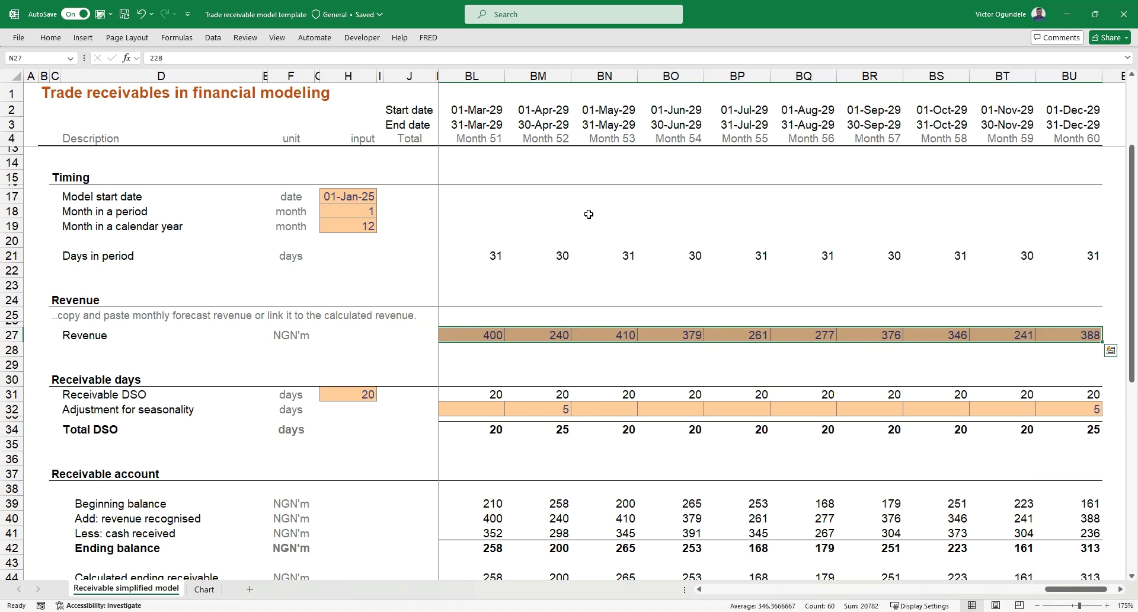
pyautogui.press('Home')
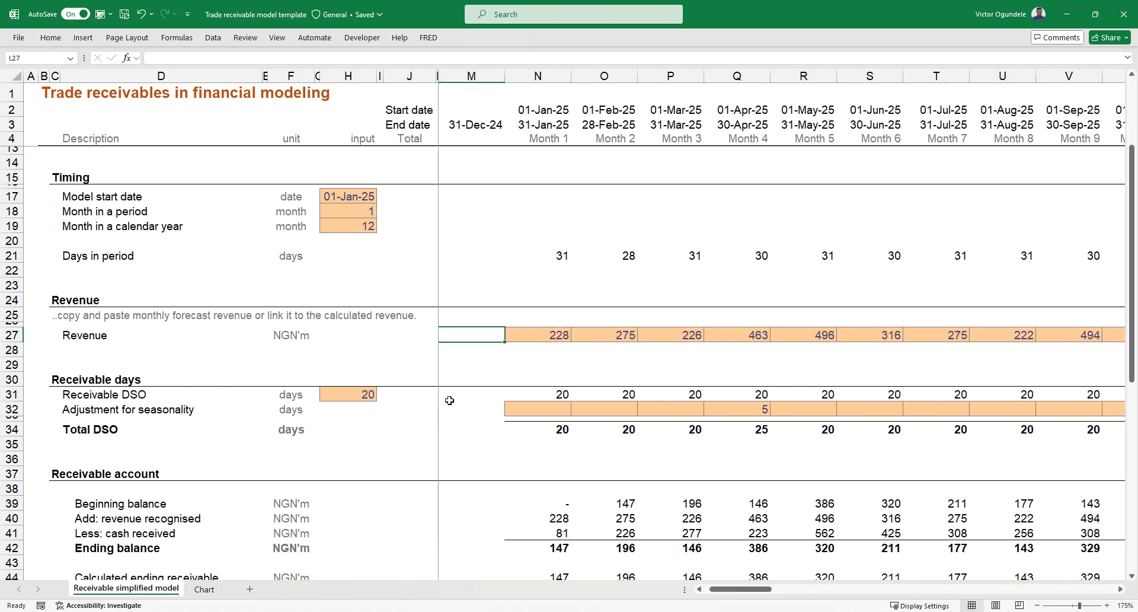
pyautogui.hscroll(-1, 449, 400)
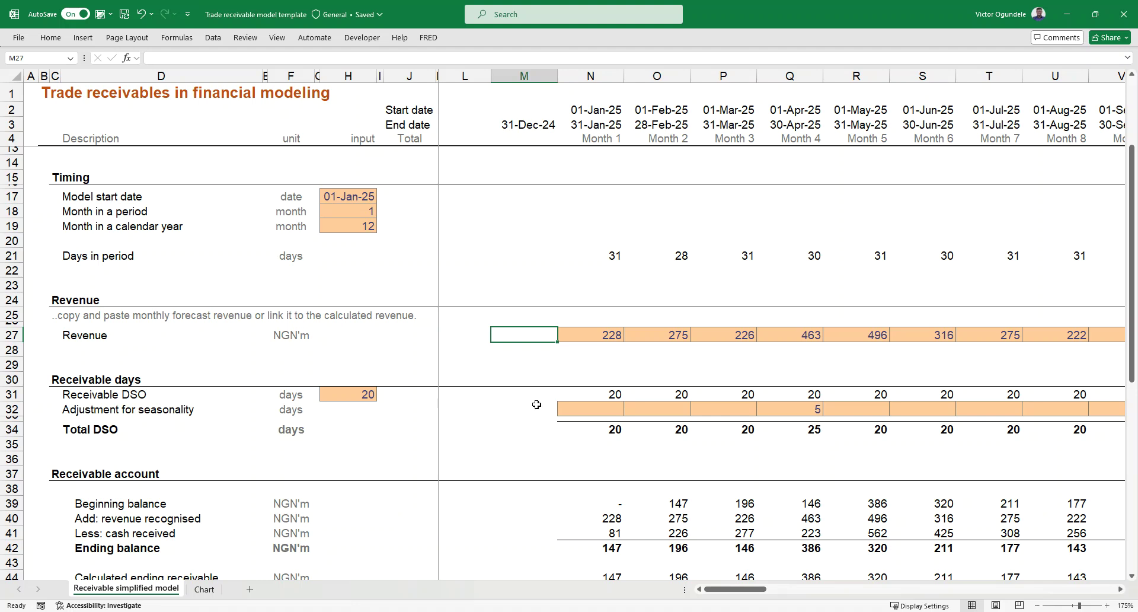
pyautogui.scroll(-2, 537, 404)
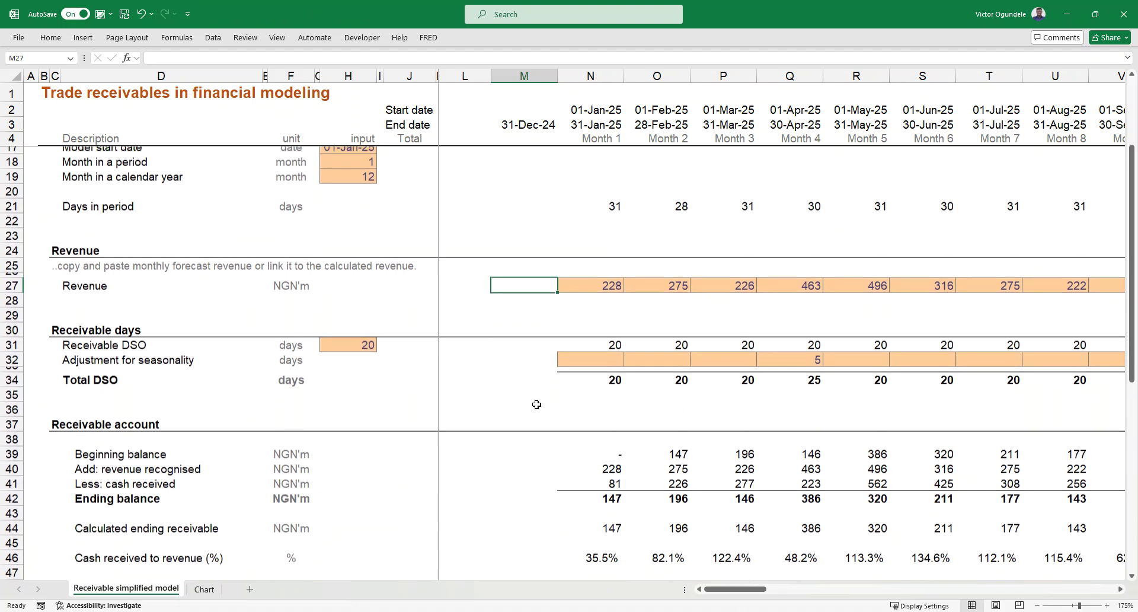
pyautogui.click(441, 366)
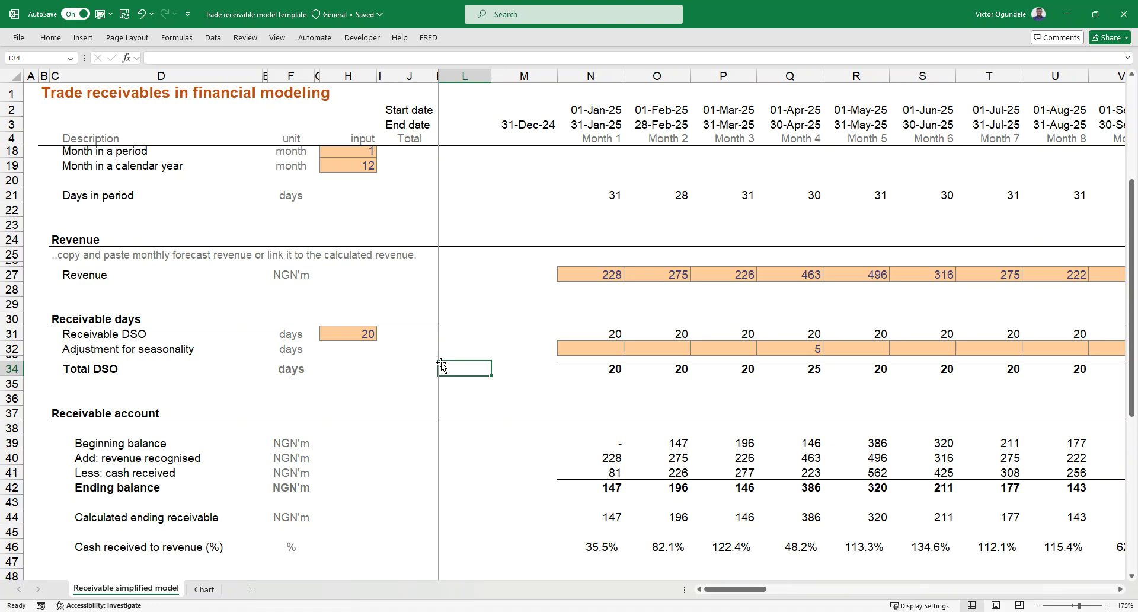
pyautogui.click(347, 356)
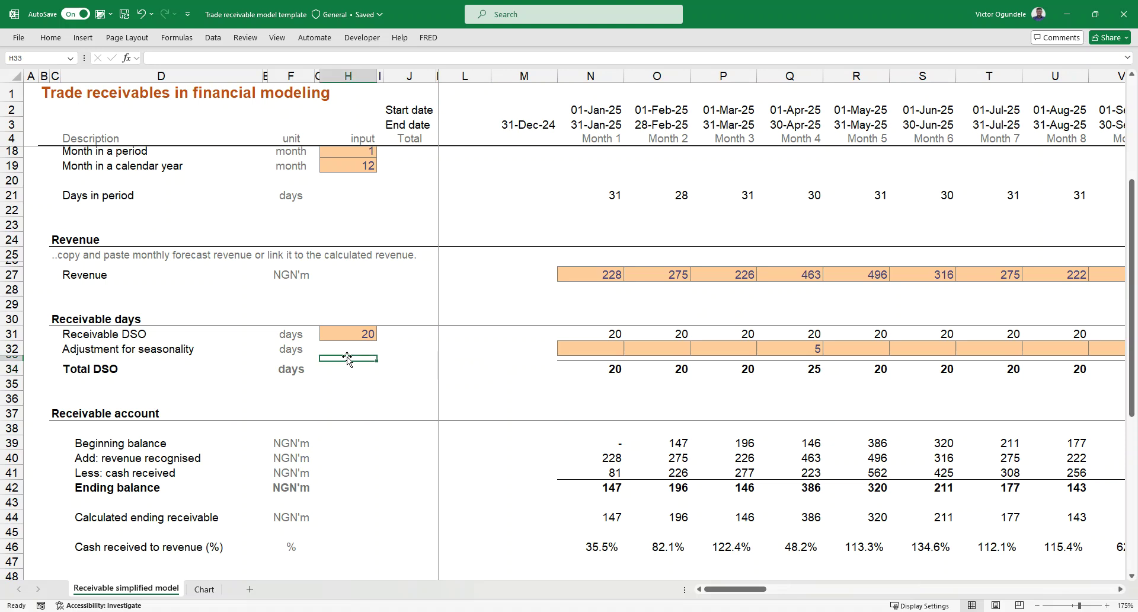
pyautogui.press('Up')
pyautogui.press('Up')
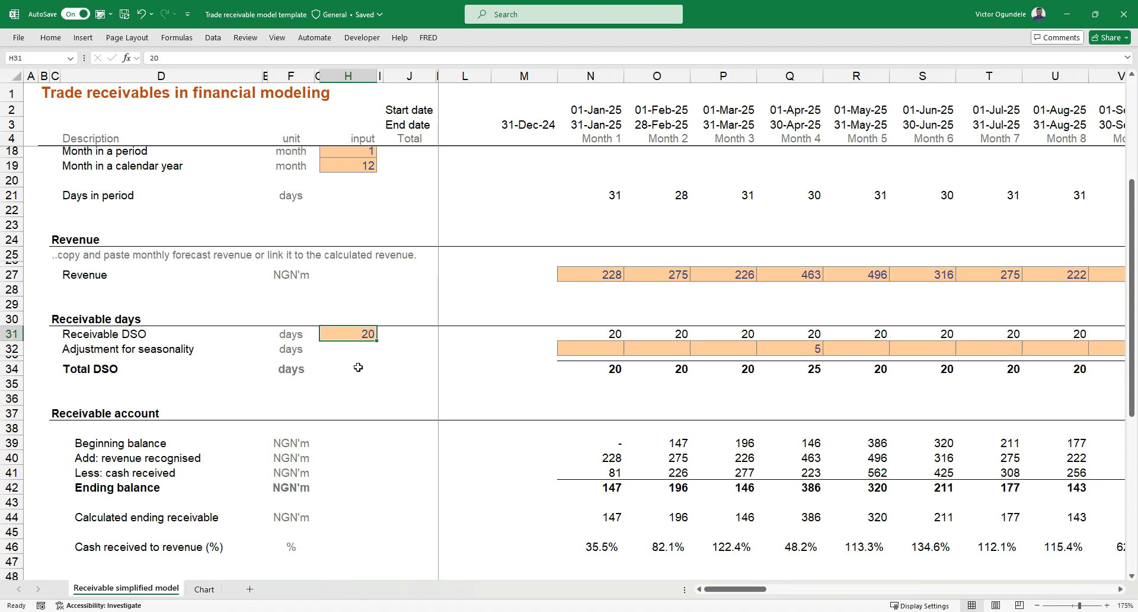
pyautogui.click(742, 349)
pyautogui.press('Right')
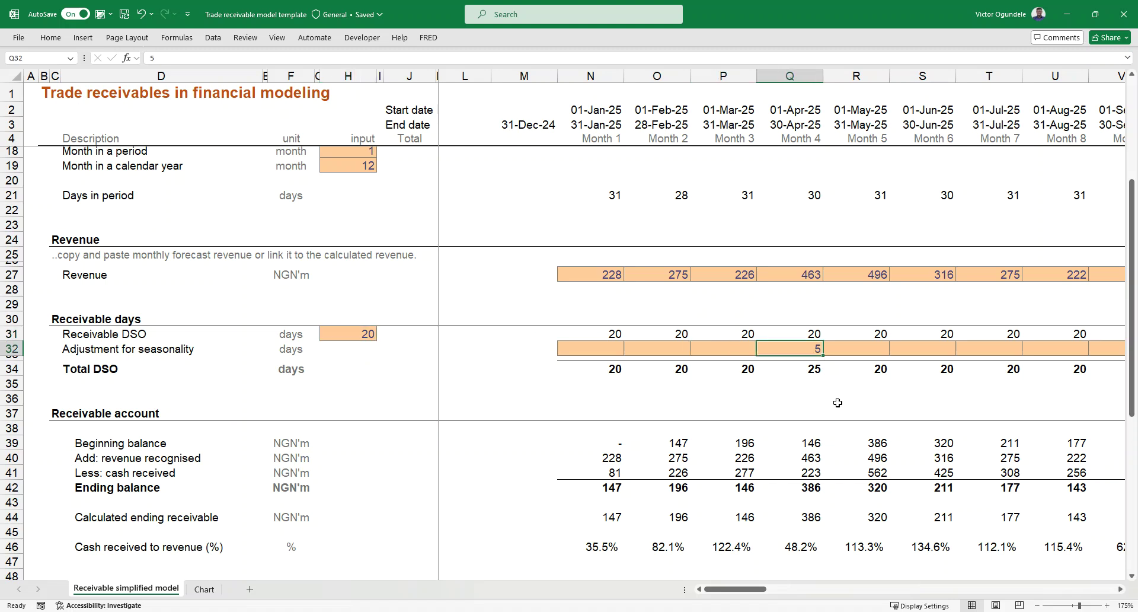
pyautogui.scroll(1, 837, 402)
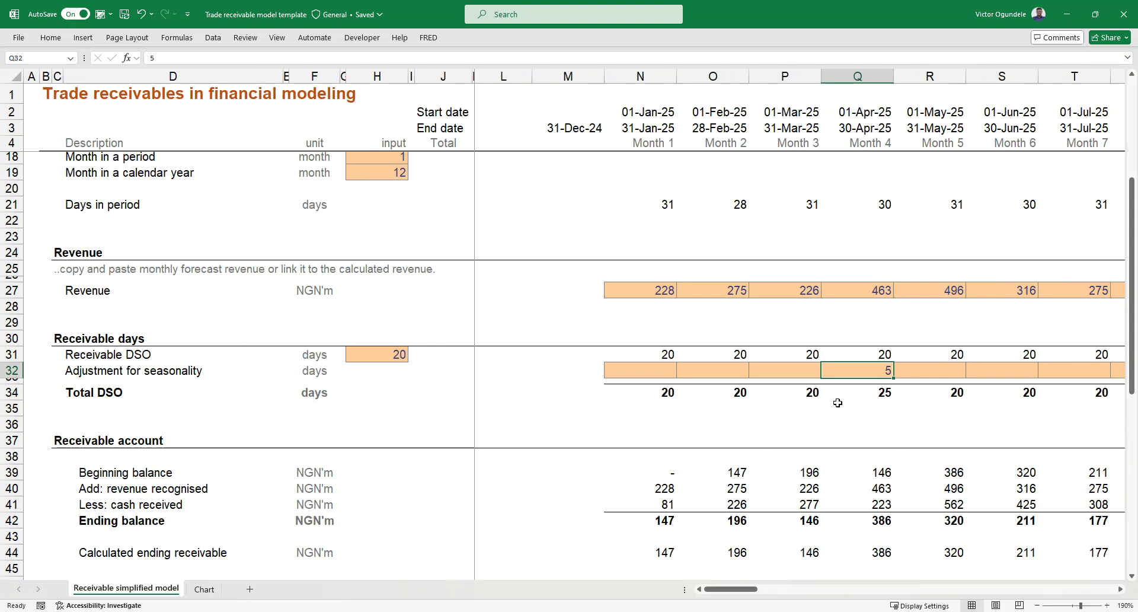
pyautogui.scroll(-1, 837, 403)
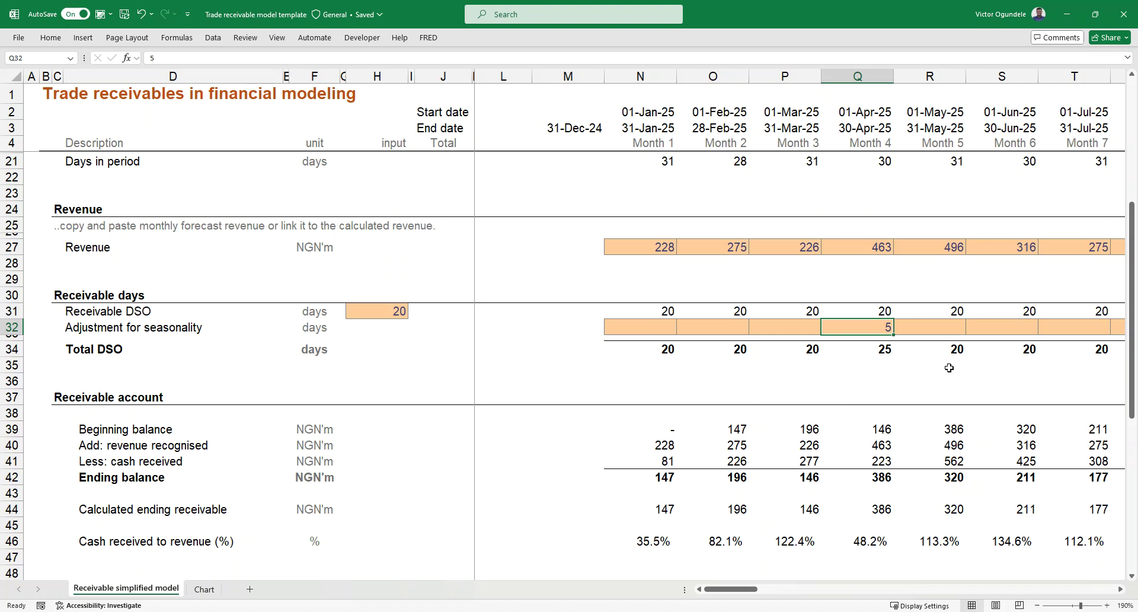
pyautogui.write('-5')
pyautogui.press('Return')
pyautogui.press('Up')
pyautogui.hotkey('ctrl', 'z')
pyautogui.scroll(1, 763, 355)
pyautogui.hscroll(1, 871, 377)
pyautogui.scroll(-1, 871, 374)
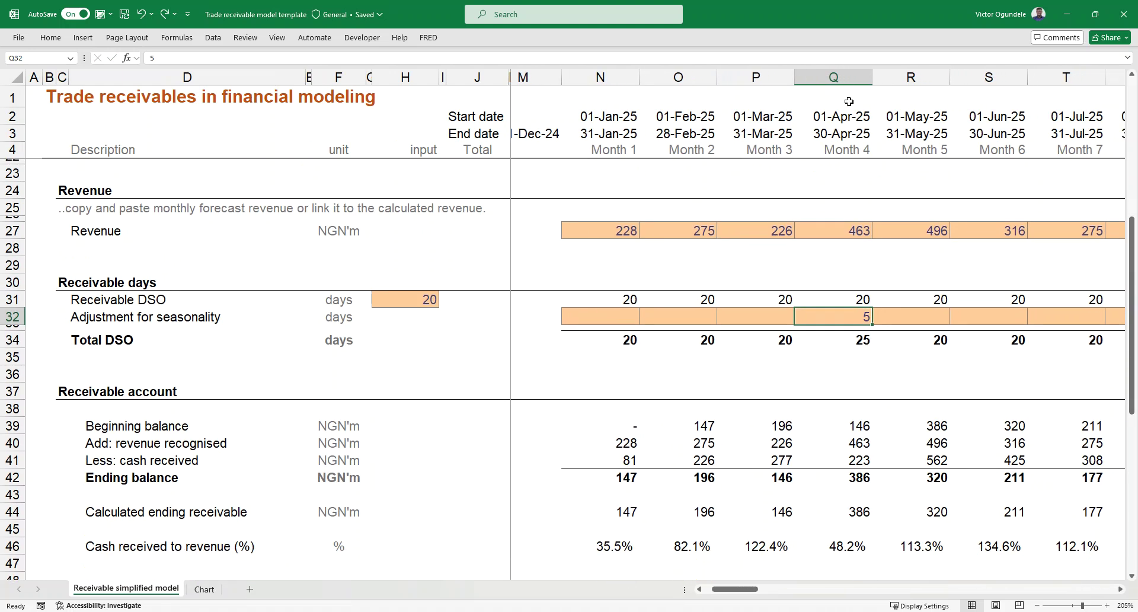
pyautogui.click(847, 80)
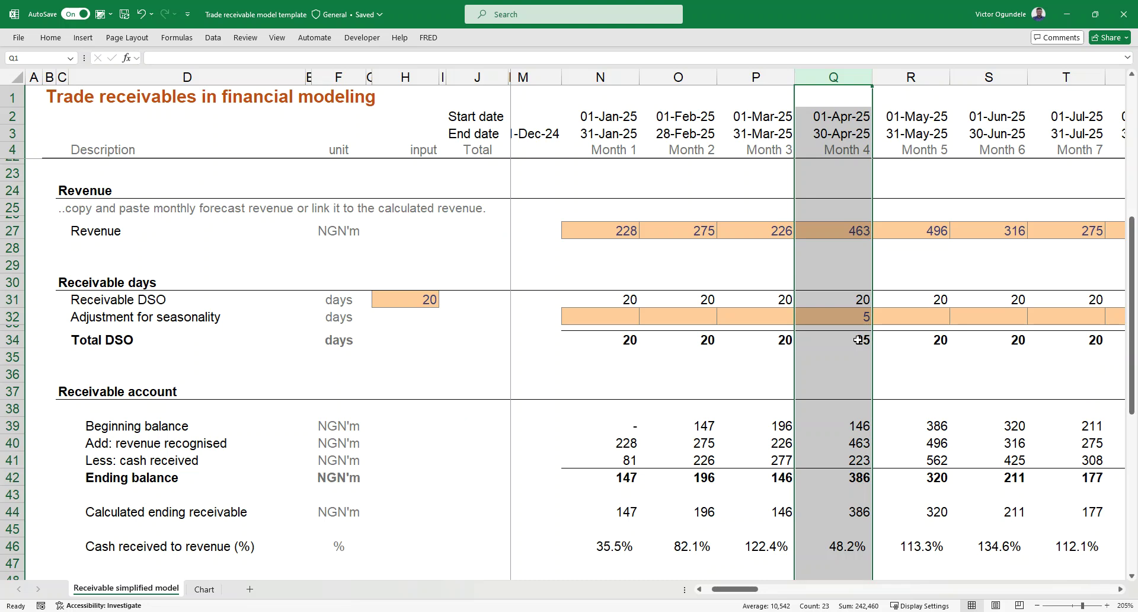
pyautogui.scroll(1, 842, 302)
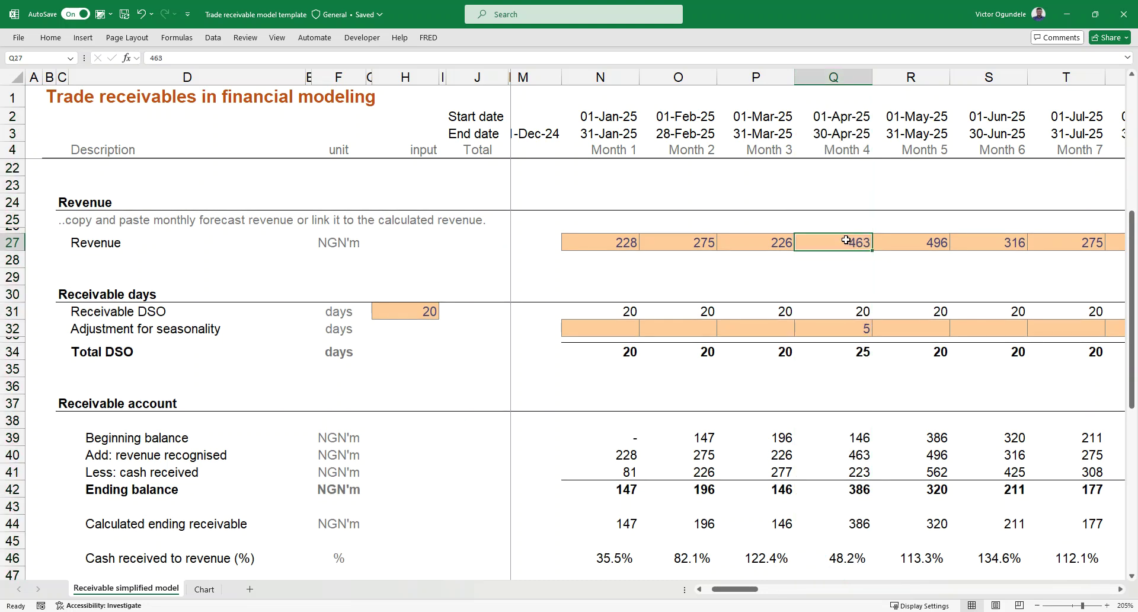
pyautogui.click(835, 78)
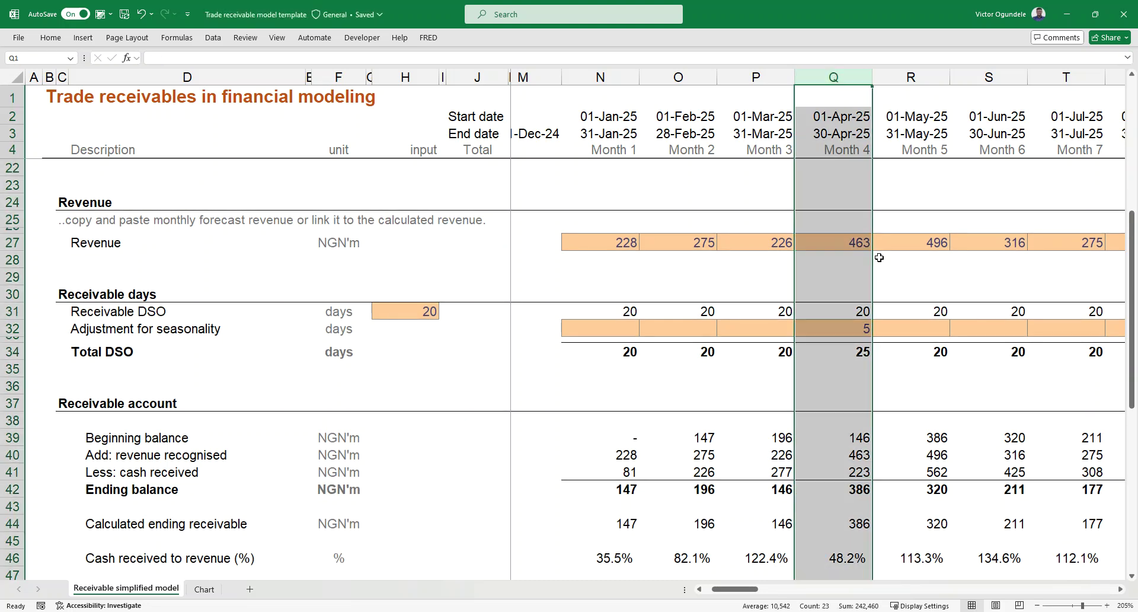
pyautogui.click(854, 352)
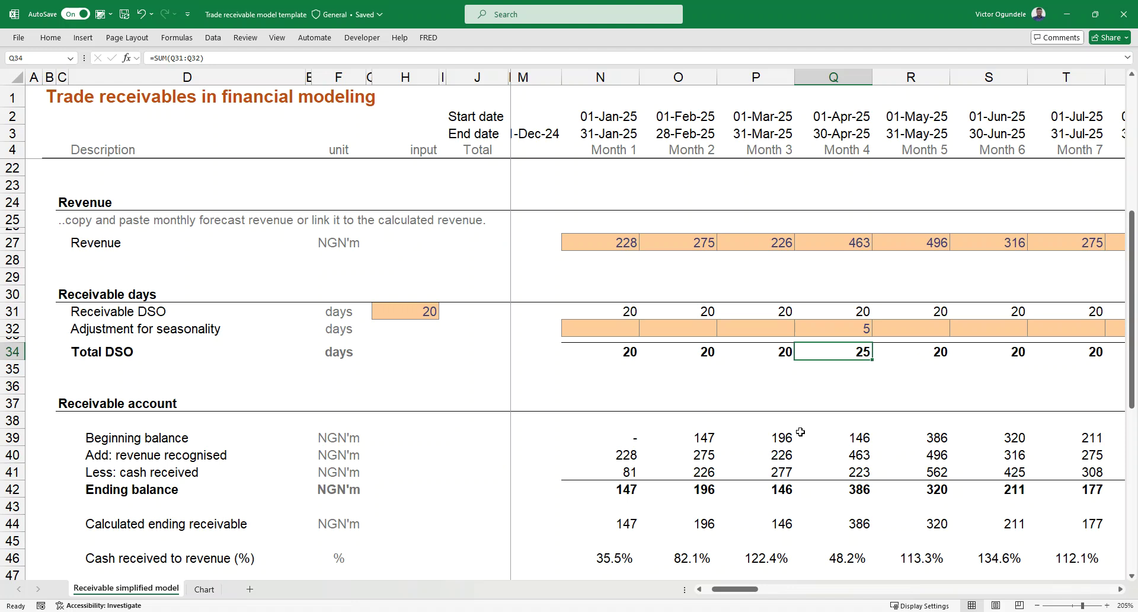
pyautogui.scroll(-1, 800, 431)
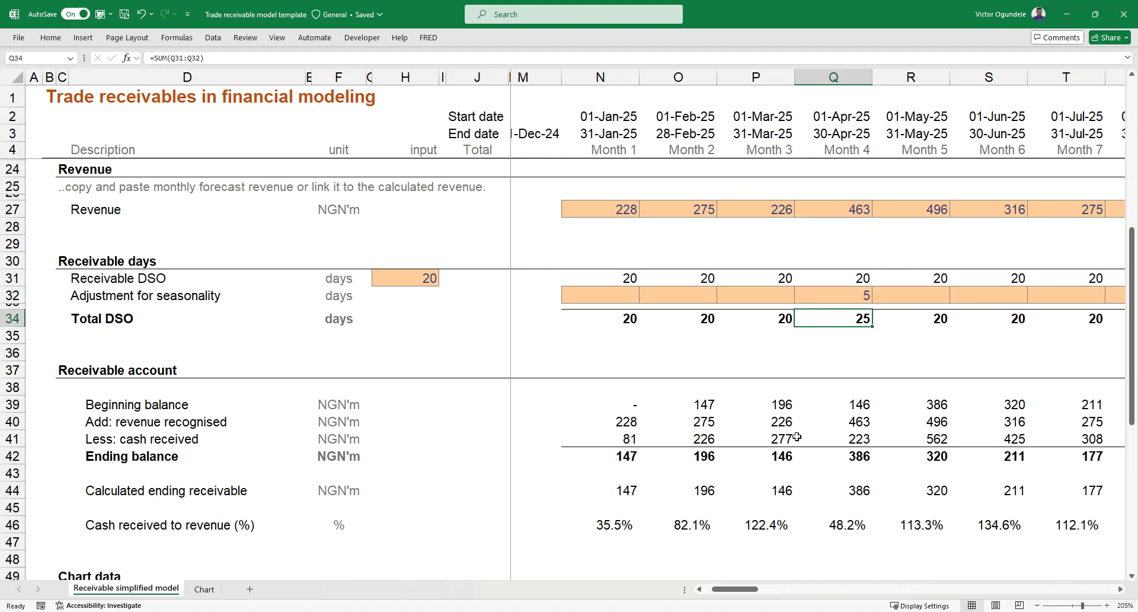
pyautogui.scroll(-2, 796, 436)
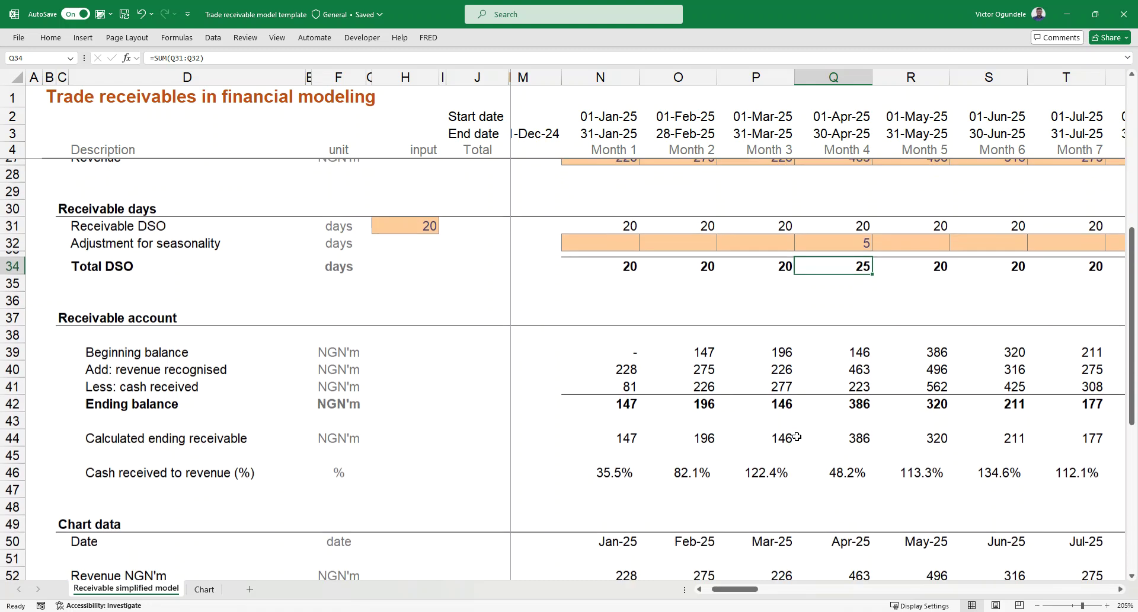
pyautogui.scroll(-1, 461, 350)
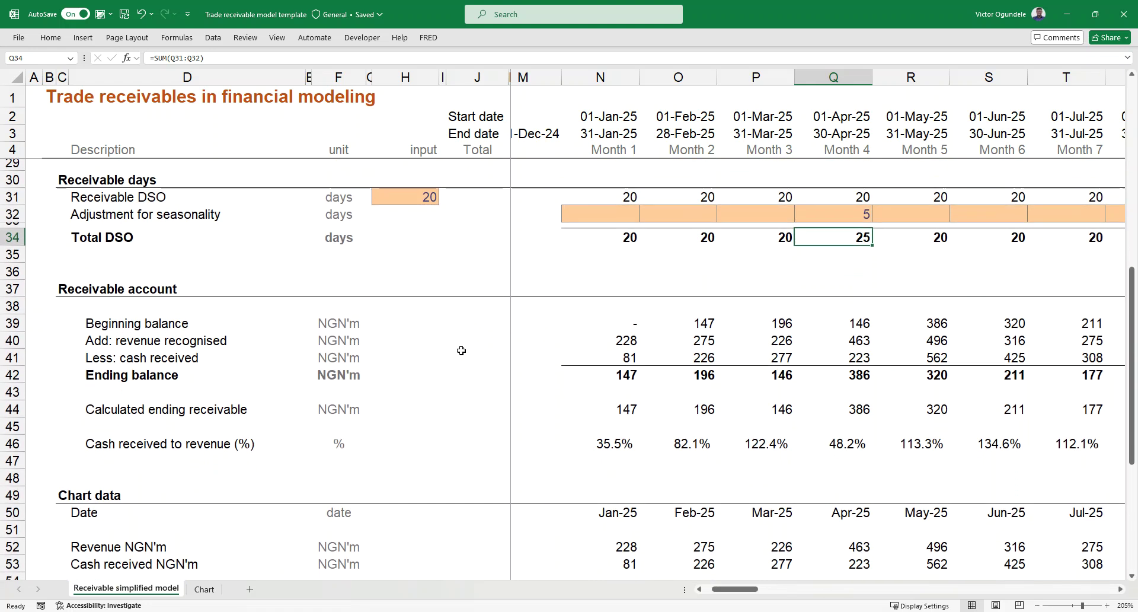
pyautogui.click(606, 340)
pyautogui.press('F2')
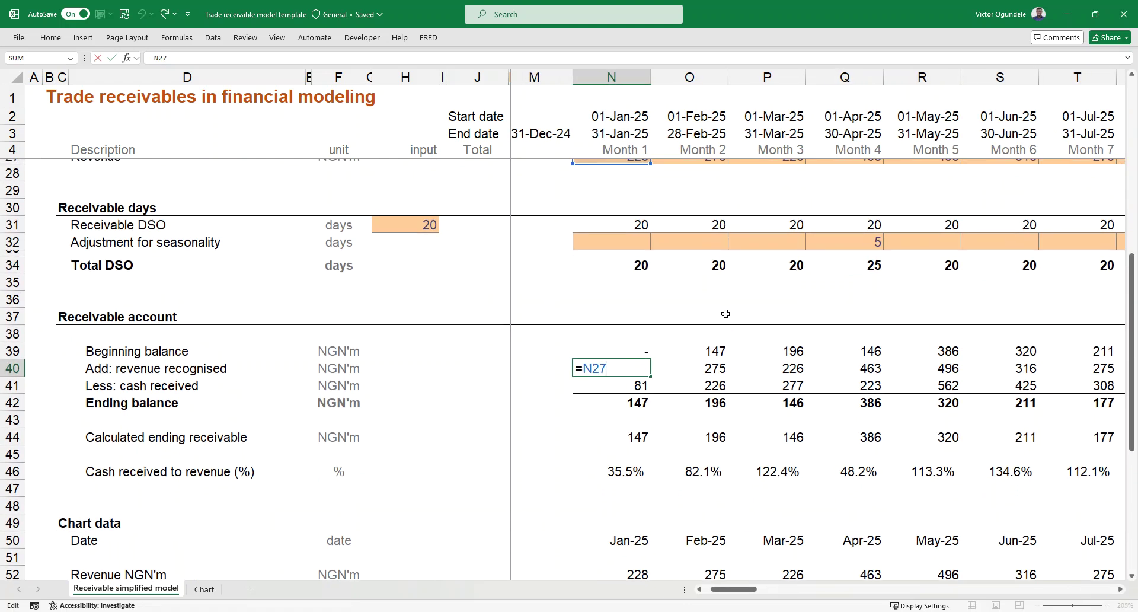
pyautogui.scroll(1, 656, 307)
pyautogui.scroll(1, 653, 198)
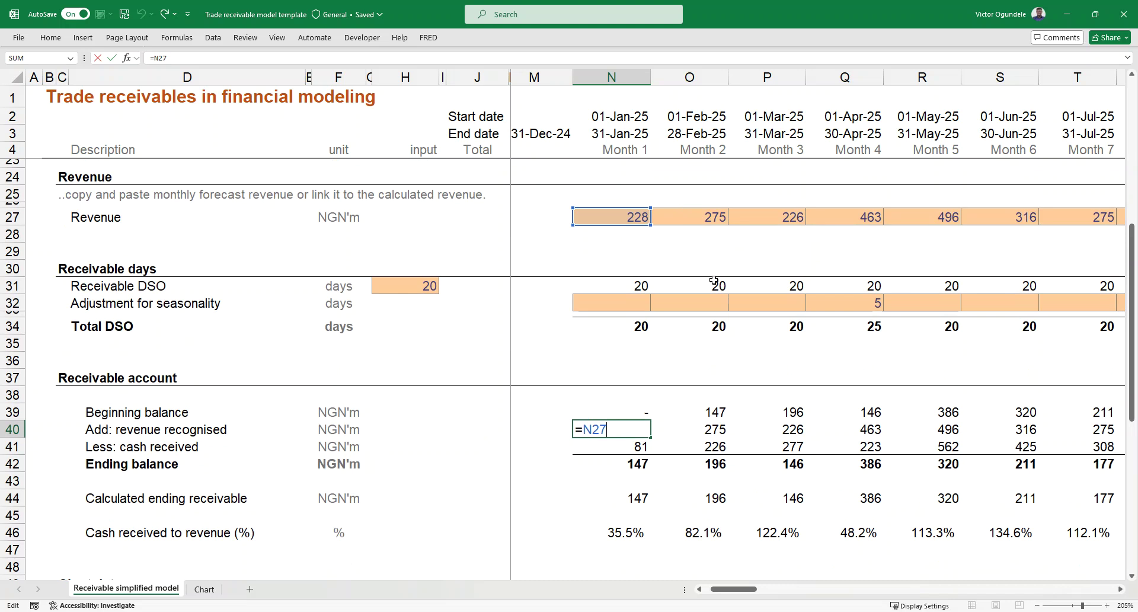
pyautogui.press('Escape')
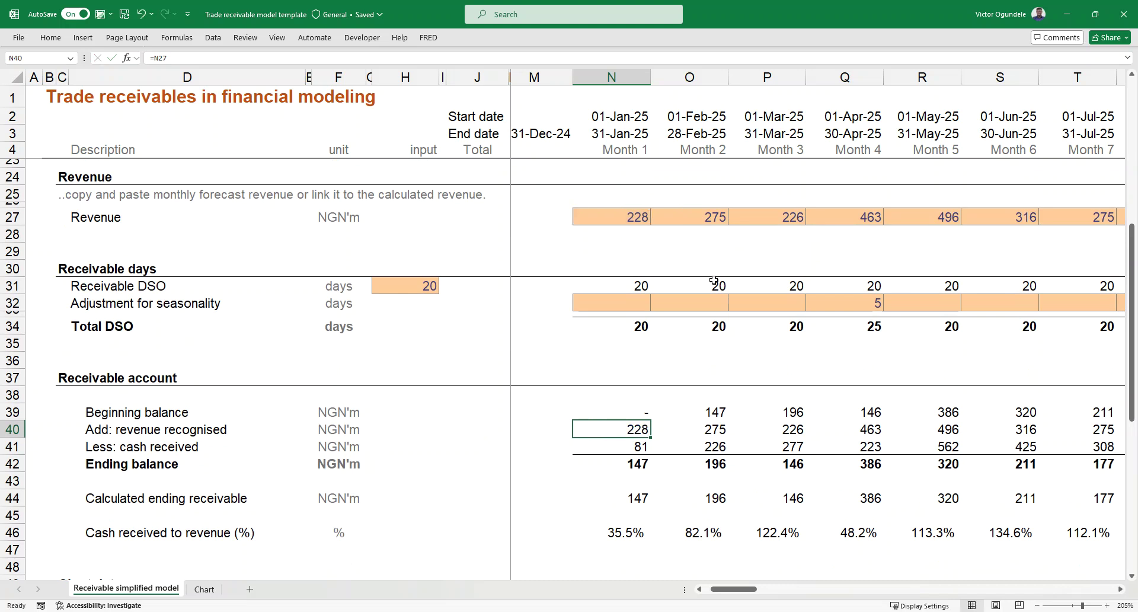
pyautogui.press('Down')
pyautogui.press('Down')
pyautogui.scroll(-1, 627, 398)
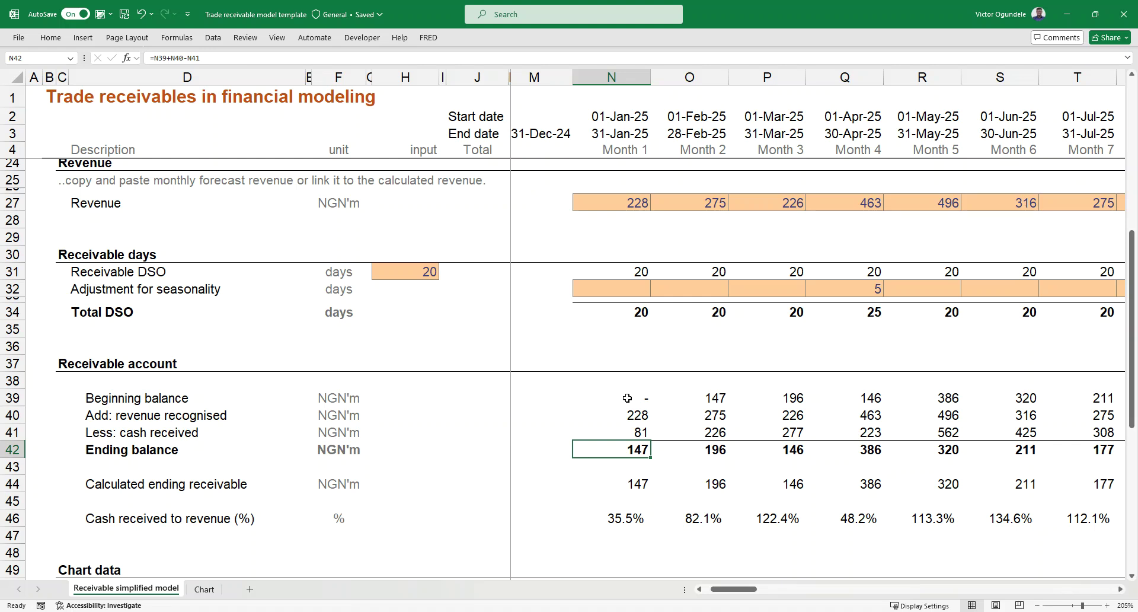
# Inspect January's calculated receivable =N34/N21*N40 (147) and cash received =(N39+N40)-N44 (81)
pyautogui.press('Down')
pyautogui.press('Down')
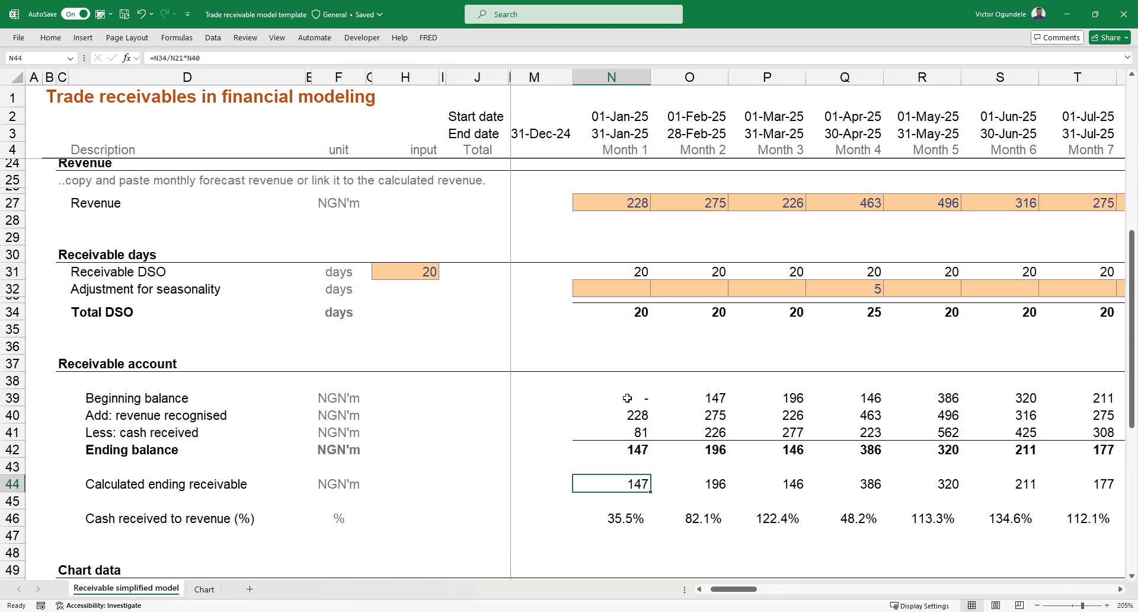
pyautogui.press('F2')
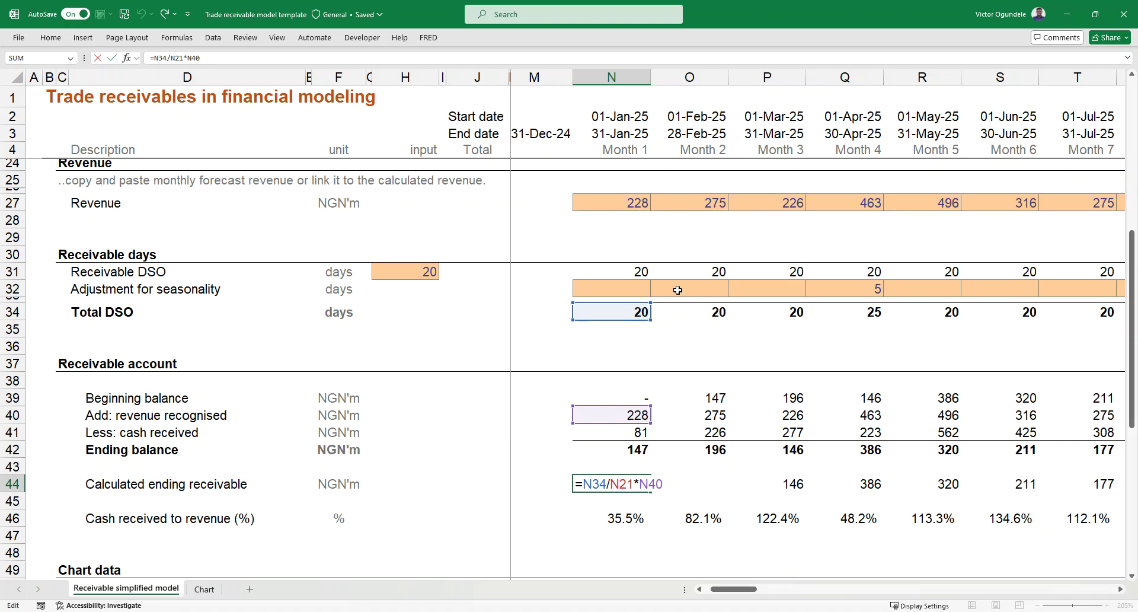
pyautogui.scroll(2, 677, 290)
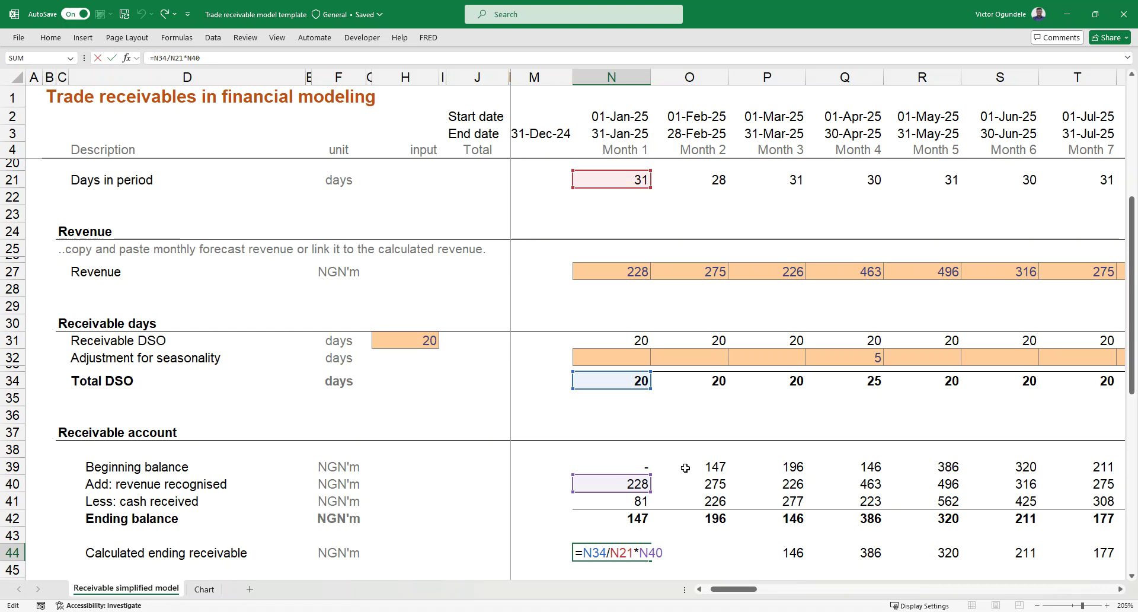
pyautogui.hotkey('ctrl', 'Return')
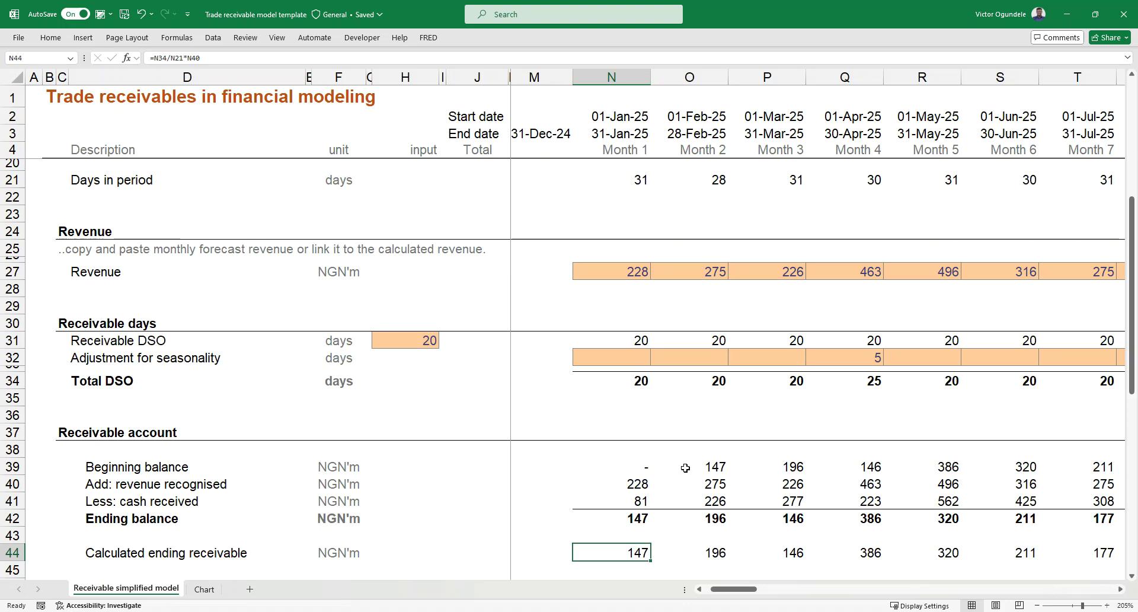
pyautogui.click(633, 514)
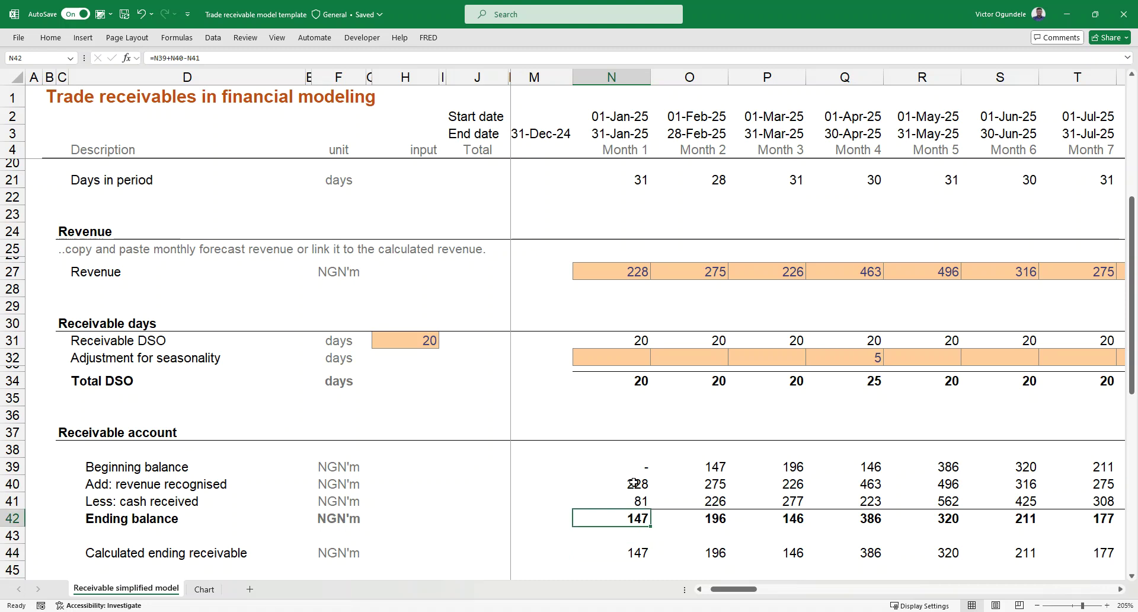
pyautogui.click(639, 499)
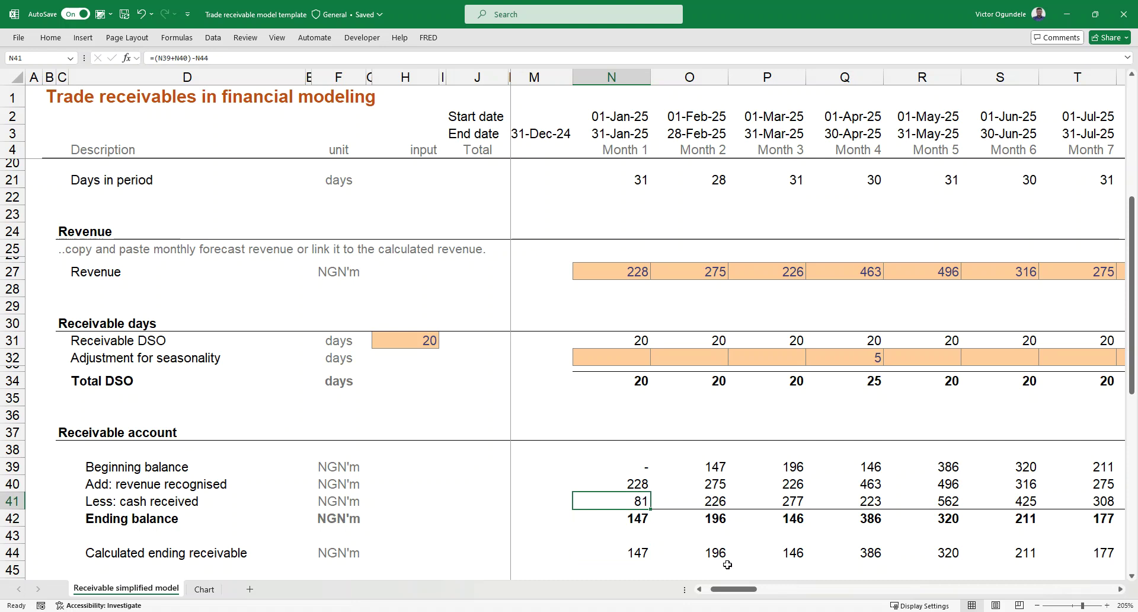
pyautogui.press('F2')
pyautogui.scroll(-2, 673, 539)
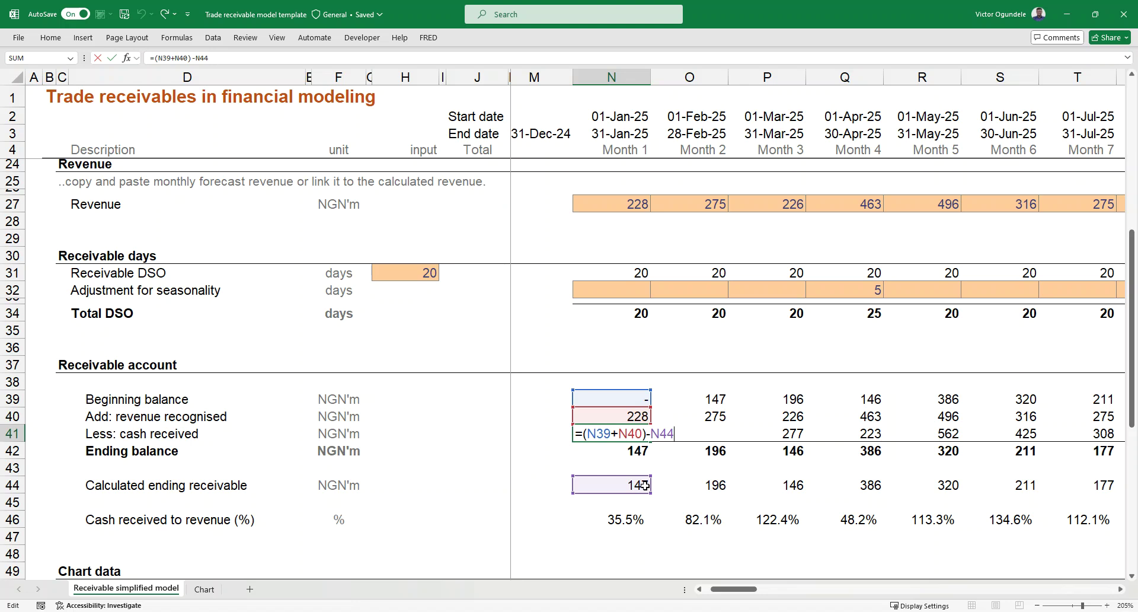
pyautogui.hotkey('ctrl', 'Return')
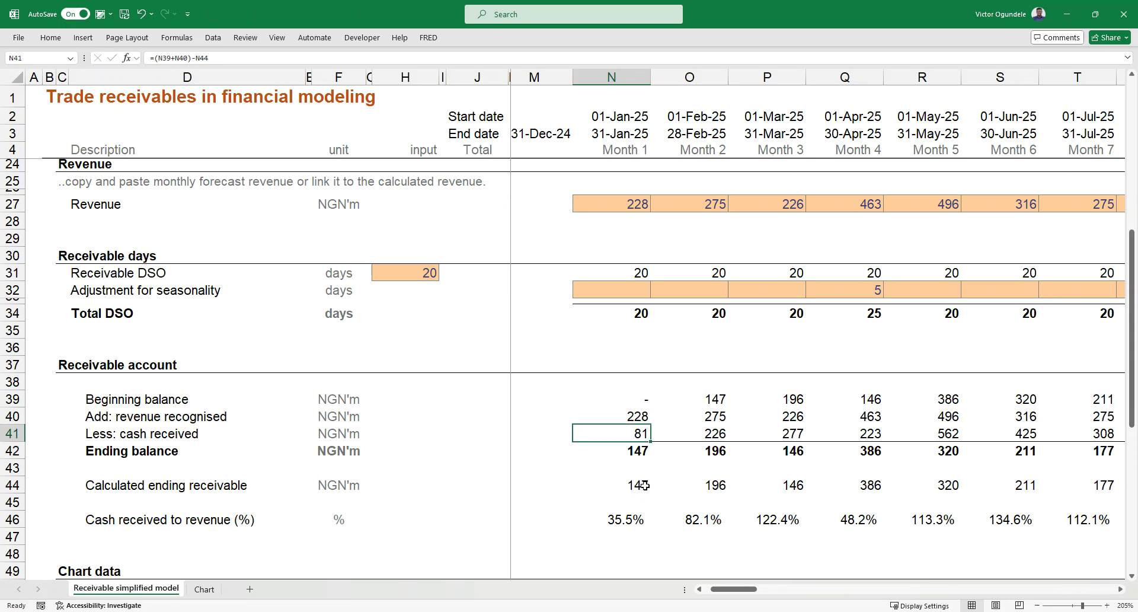
pyautogui.press('F2')
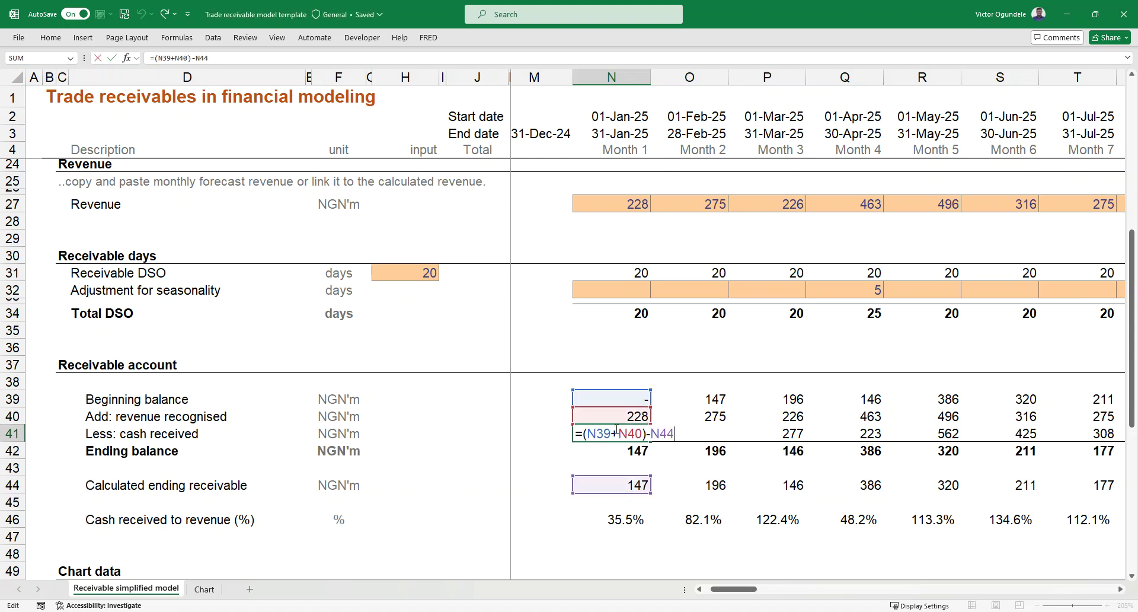
pyautogui.press('Escape')
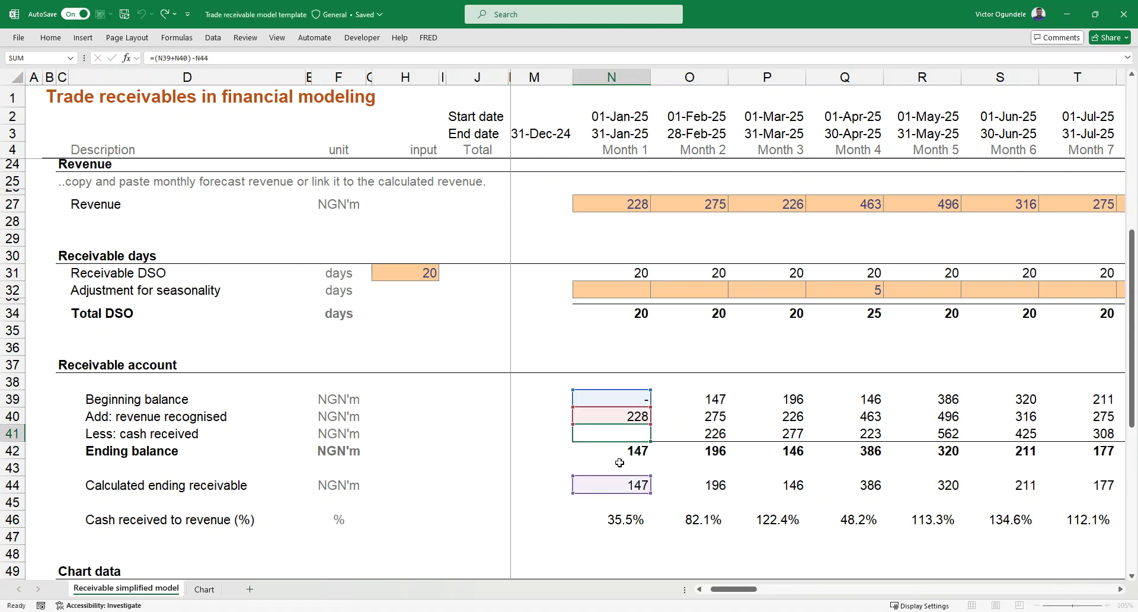
pyautogui.click(622, 452)
pyautogui.press('F2')
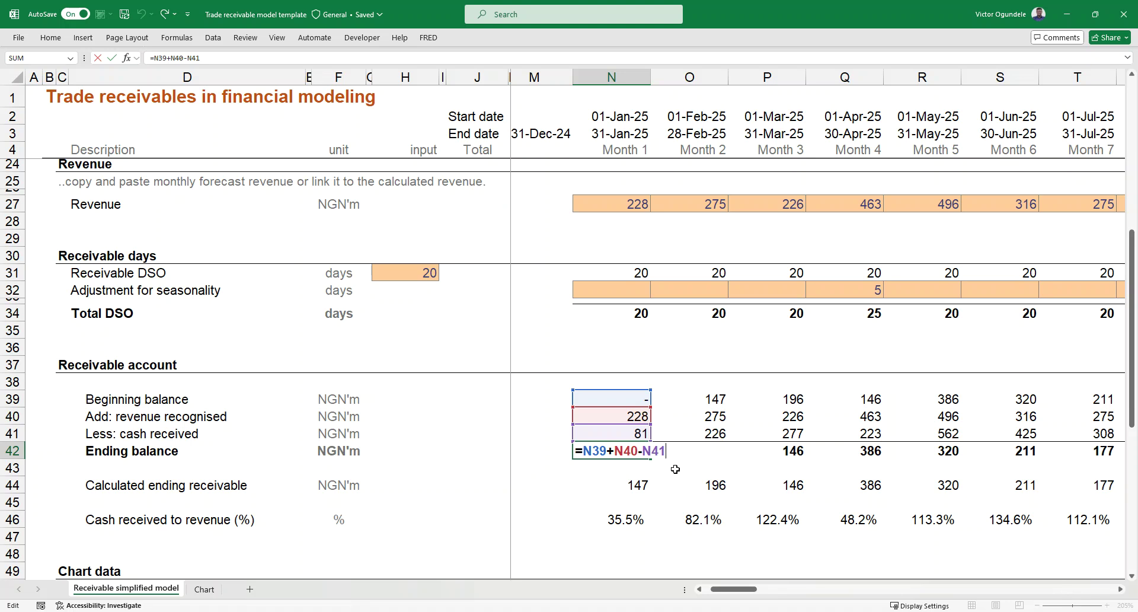
pyautogui.hotkey('ctrl', 'Return')
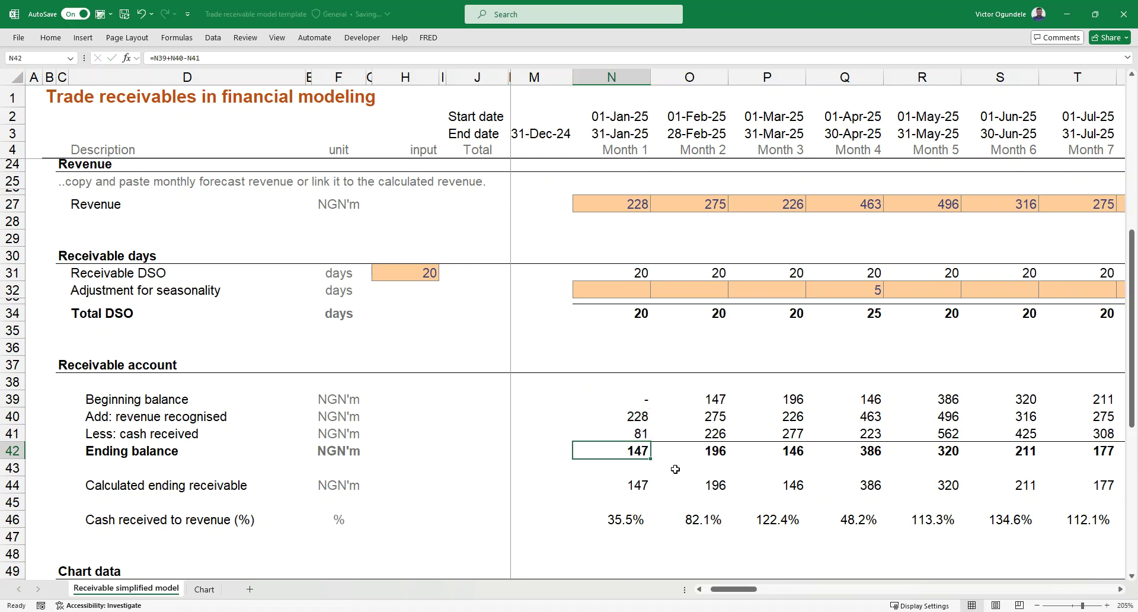
pyautogui.click(634, 485)
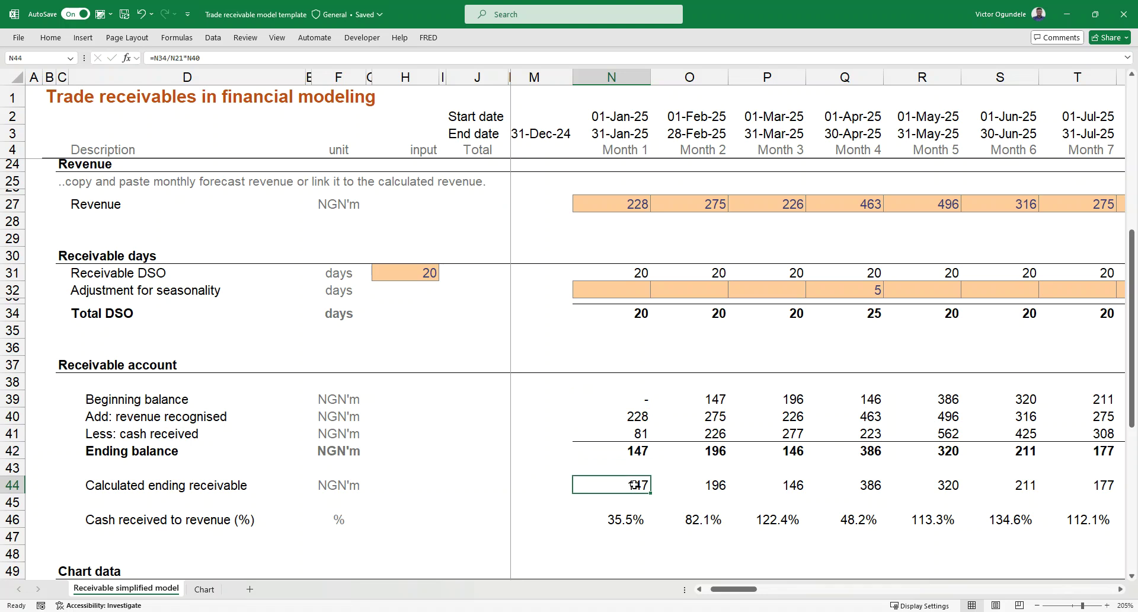
pyautogui.click(620, 430)
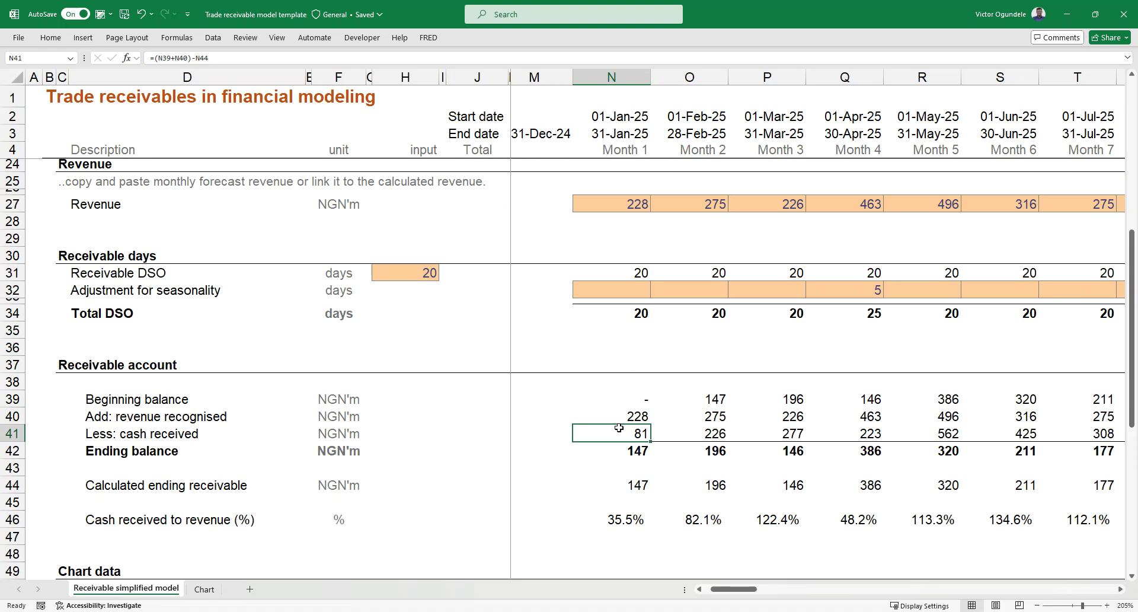
pyautogui.click(689, 435)
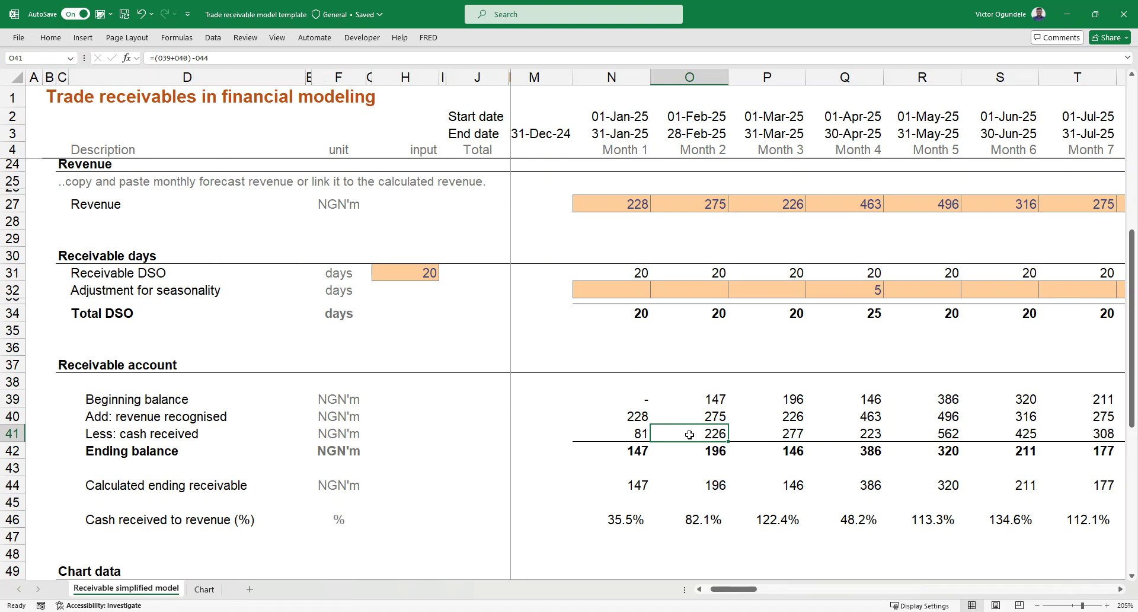
pyautogui.click(947, 432)
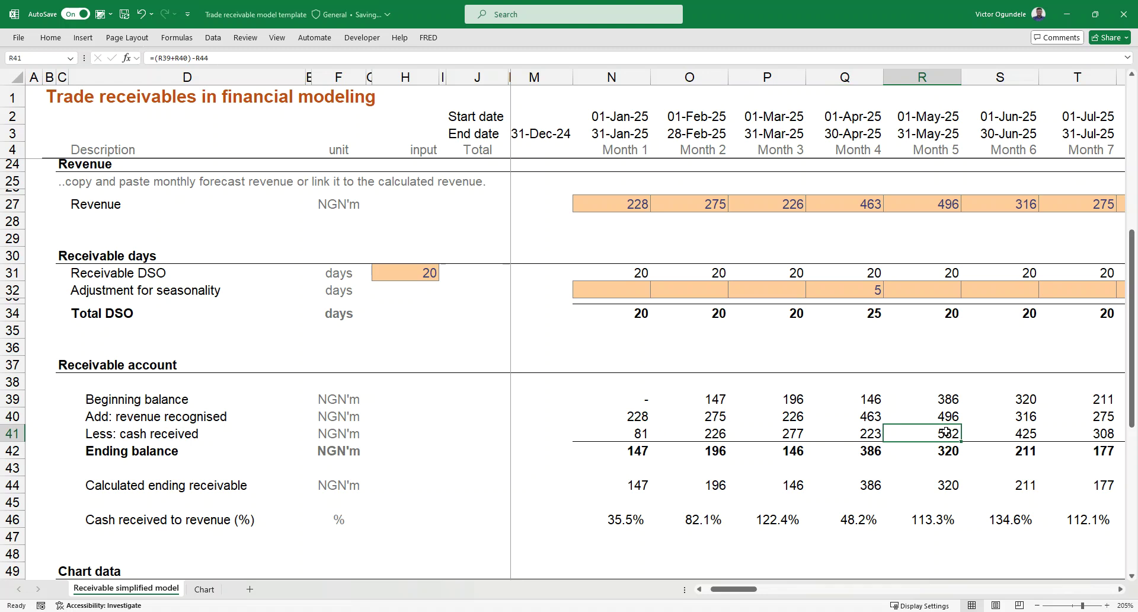
pyautogui.click(846, 74)
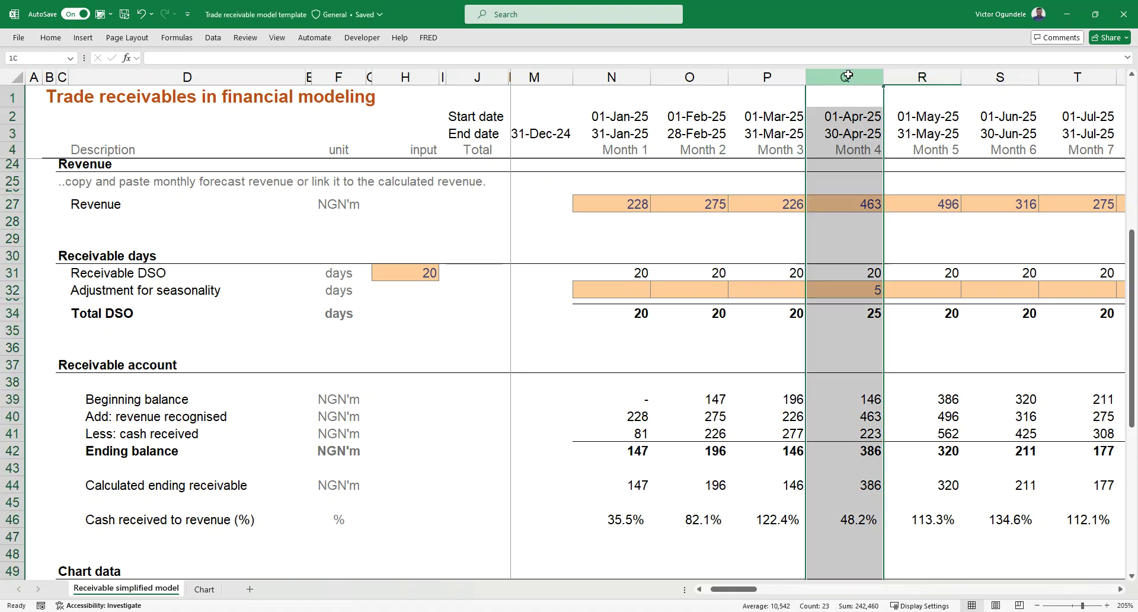
pyautogui.click(871, 416)
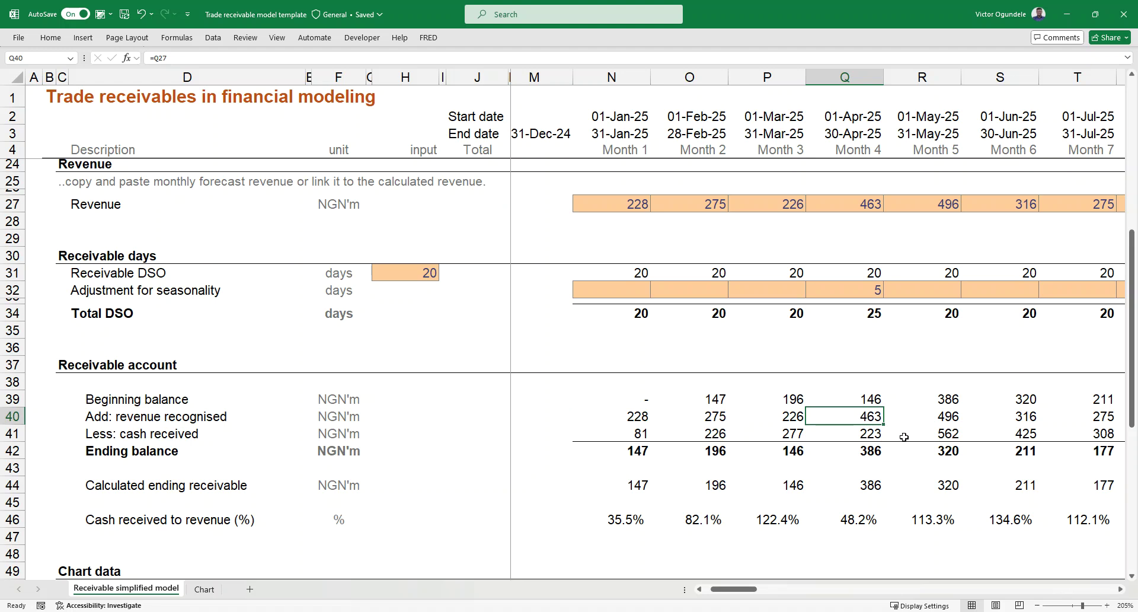
pyautogui.press('Up')
pyautogui.hotkey('shift', 'Down')
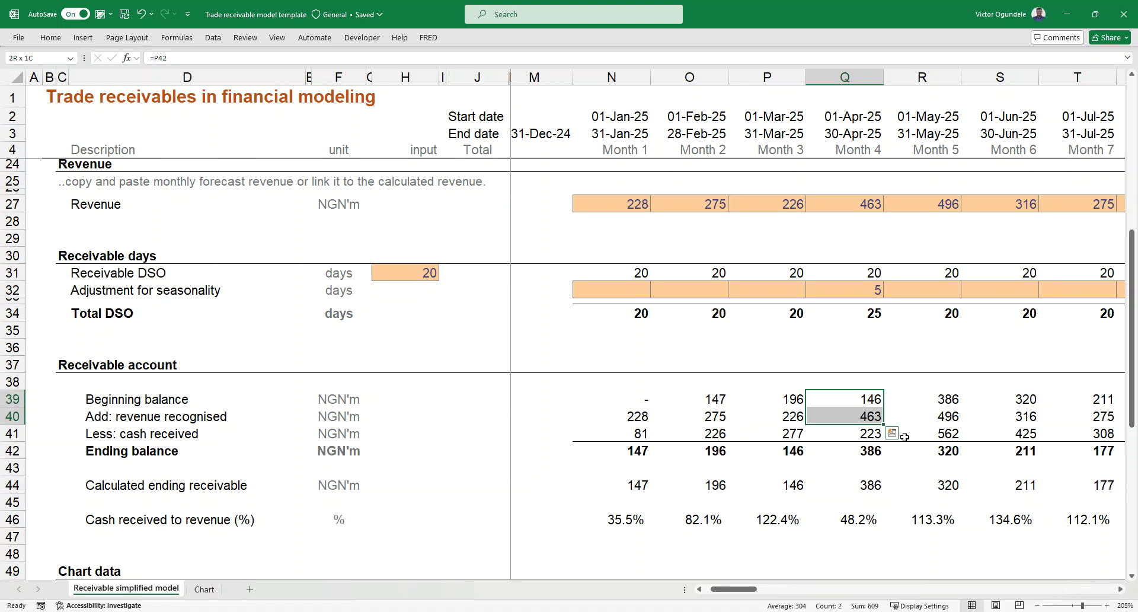
pyautogui.press('Down')
pyautogui.press('Down')
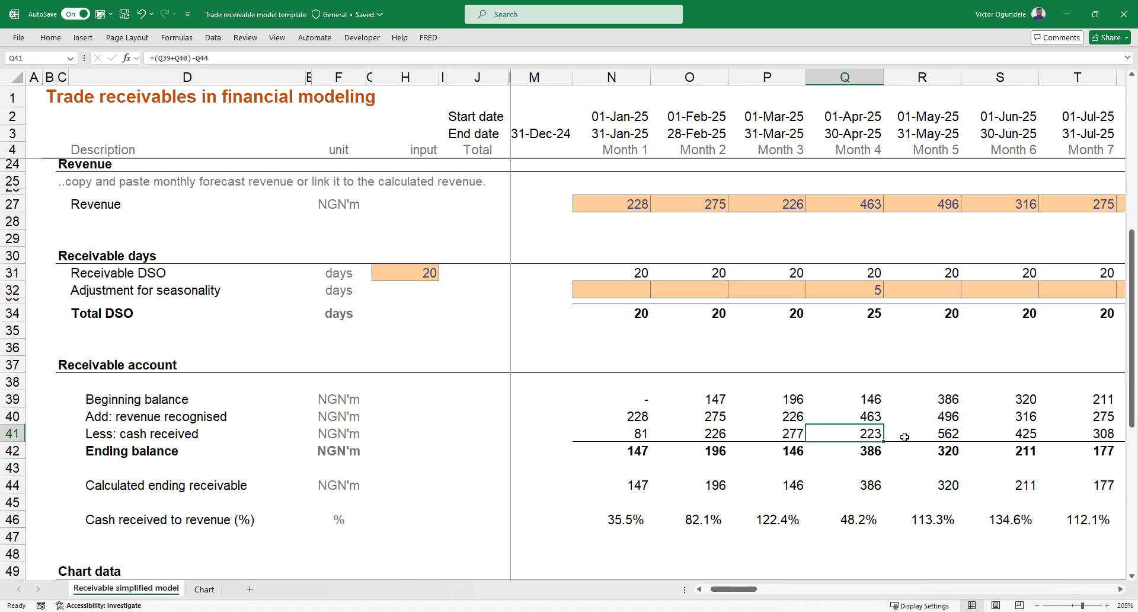
pyautogui.click(910, 78)
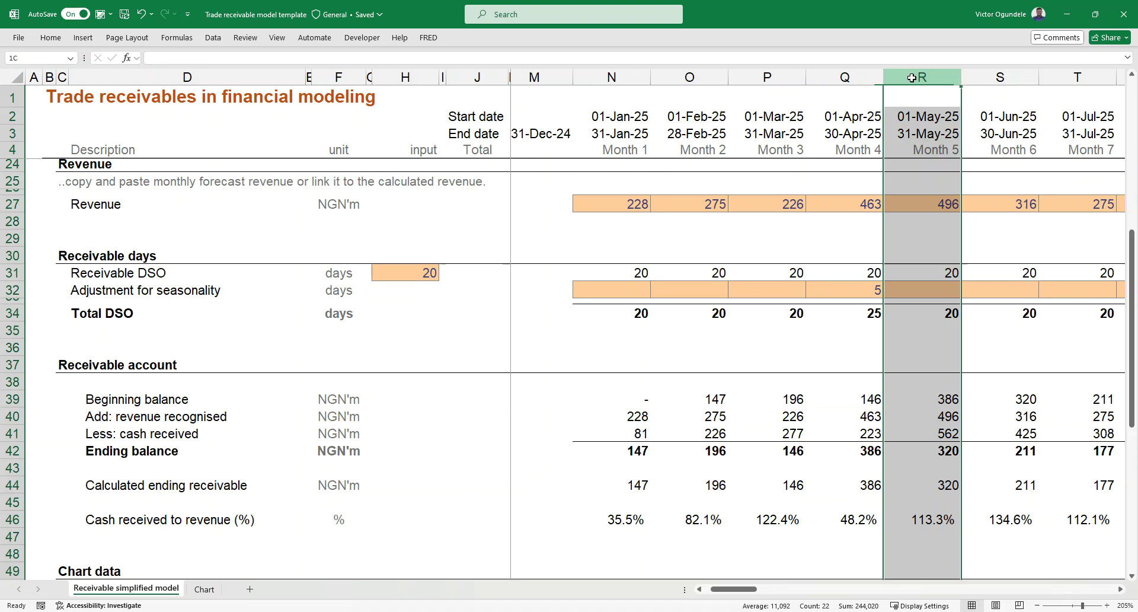
pyautogui.click(947, 434)
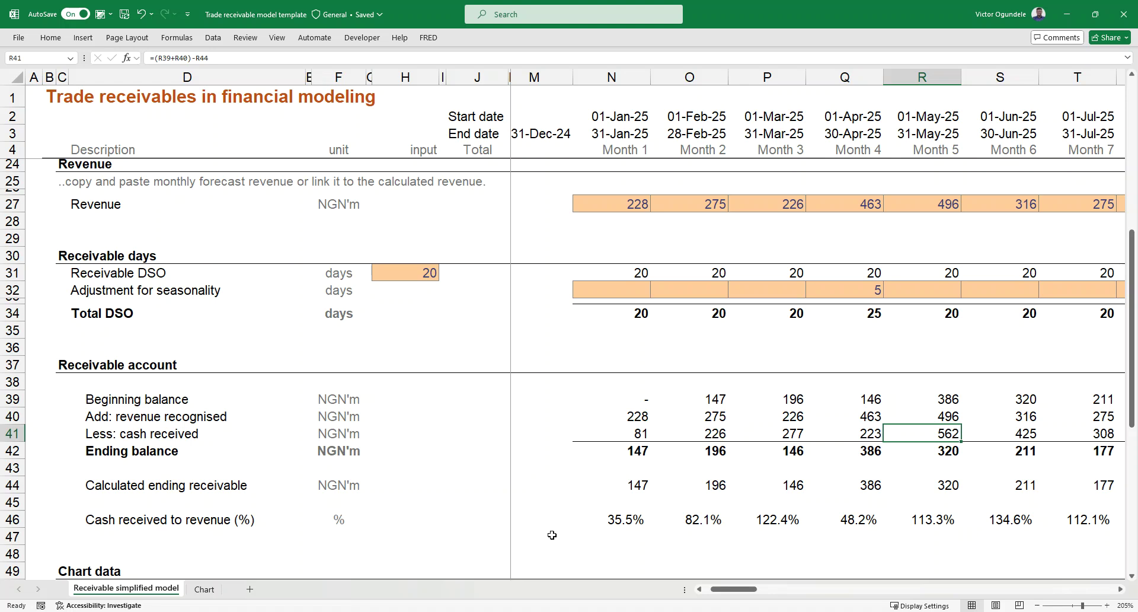
pyautogui.click(595, 520)
pyautogui.press('F2')
pyautogui.press('Escape')
pyautogui.press('Right')
pyautogui.press('Right')
pyautogui.press('Right')
pyautogui.press('Right')
pyautogui.press('Right')
pyautogui.press('F2')
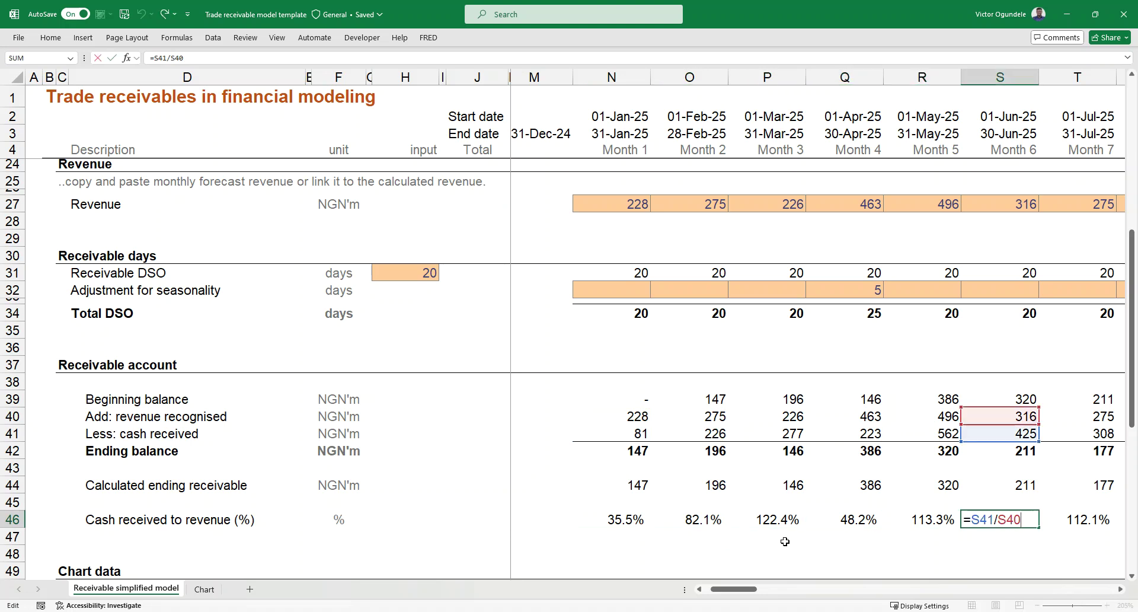
pyautogui.press('Escape')
pyautogui.press('Right')
pyautogui.press('F2')
pyautogui.press('Escape')
pyautogui.press('Left')
pyautogui.press('Left')
pyautogui.press('Left')
pyautogui.press('Left')
pyautogui.press('Left')
pyautogui.press('Left')
pyautogui.press('Left')
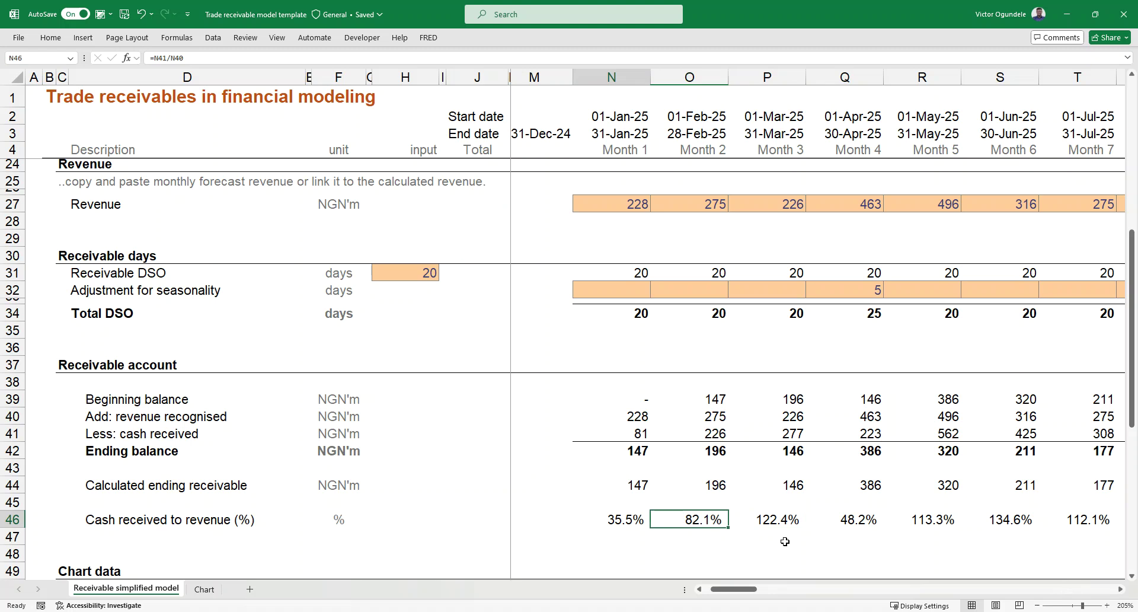
pyautogui.press('F2')
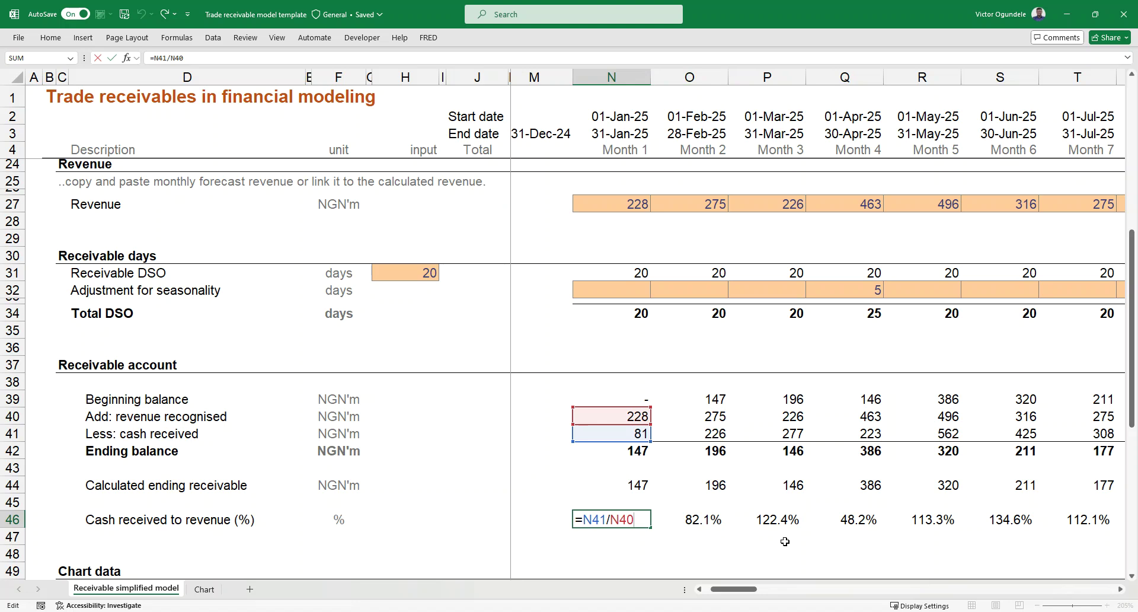
pyautogui.press('Escape')
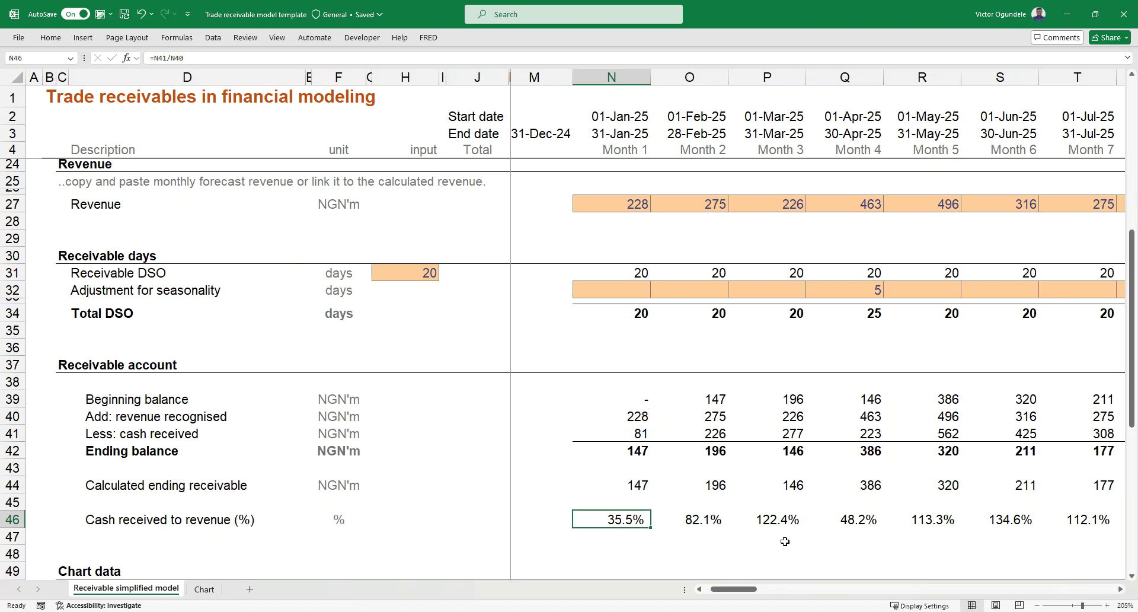
pyautogui.scroll(-2, 784, 541)
pyautogui.scroll(-1, 784, 541)
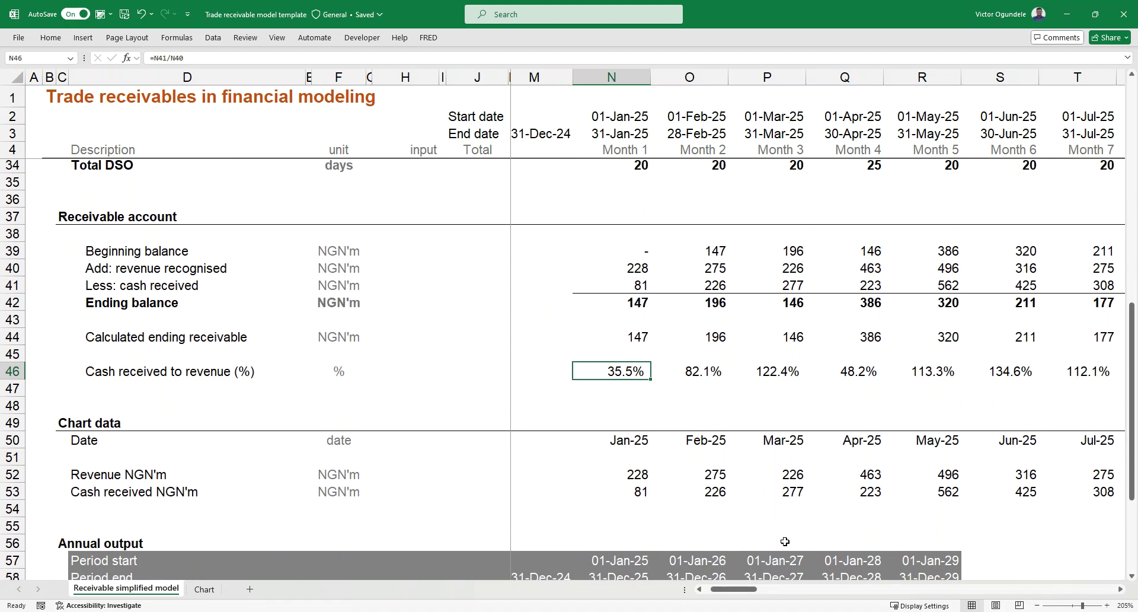
# Check the annual cash received SUMIFS formula in N61 and its result for each year
pyautogui.scroll(-3, 785, 541)
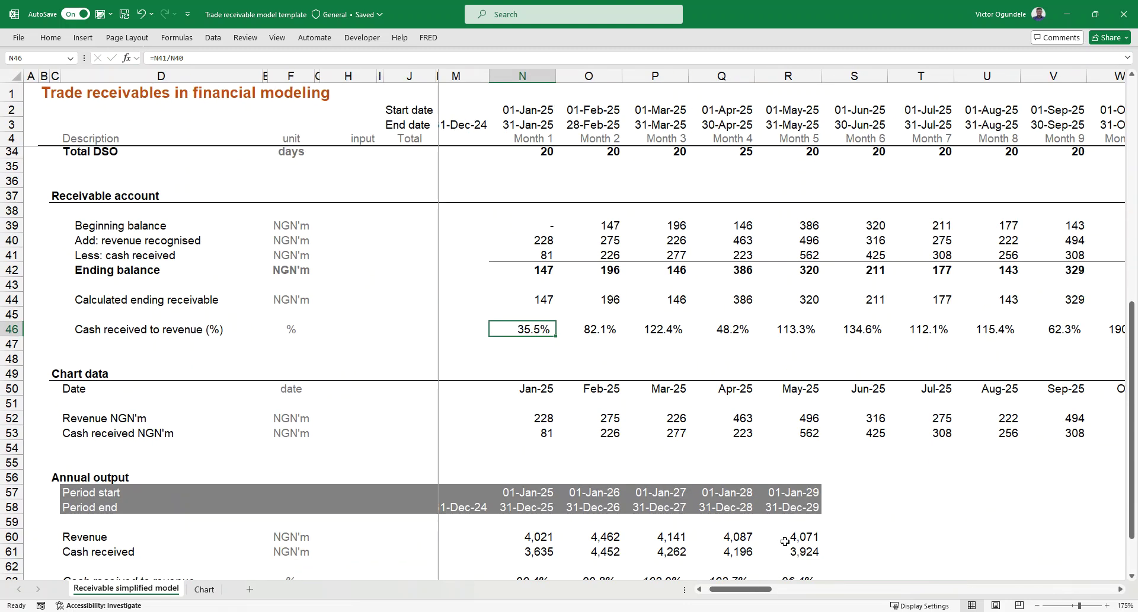
pyautogui.scroll(-3, 669, 441)
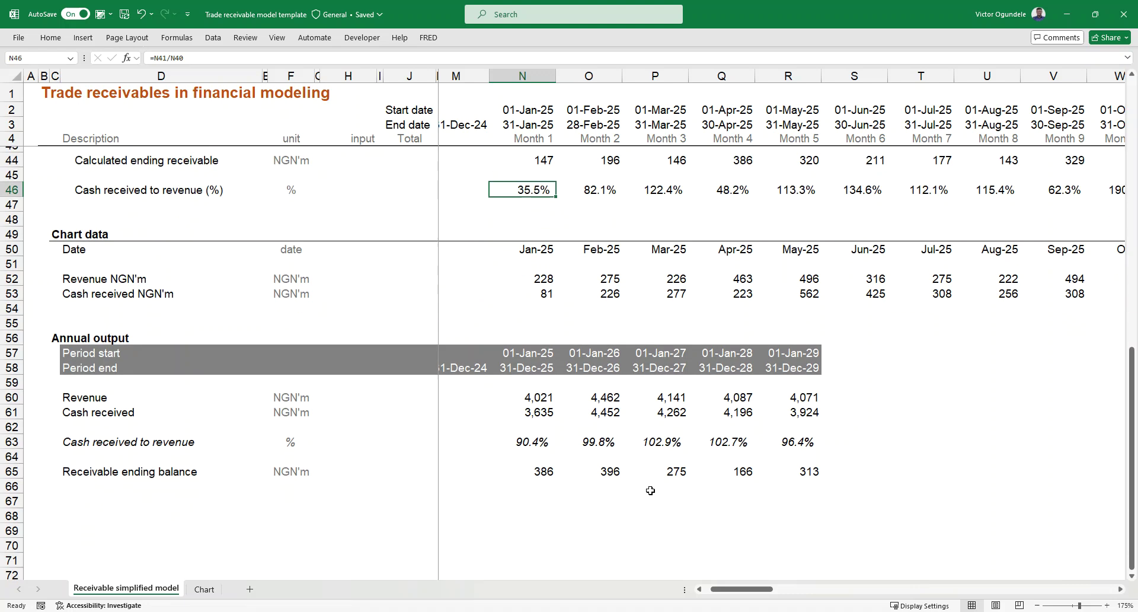
pyautogui.click(544, 413)
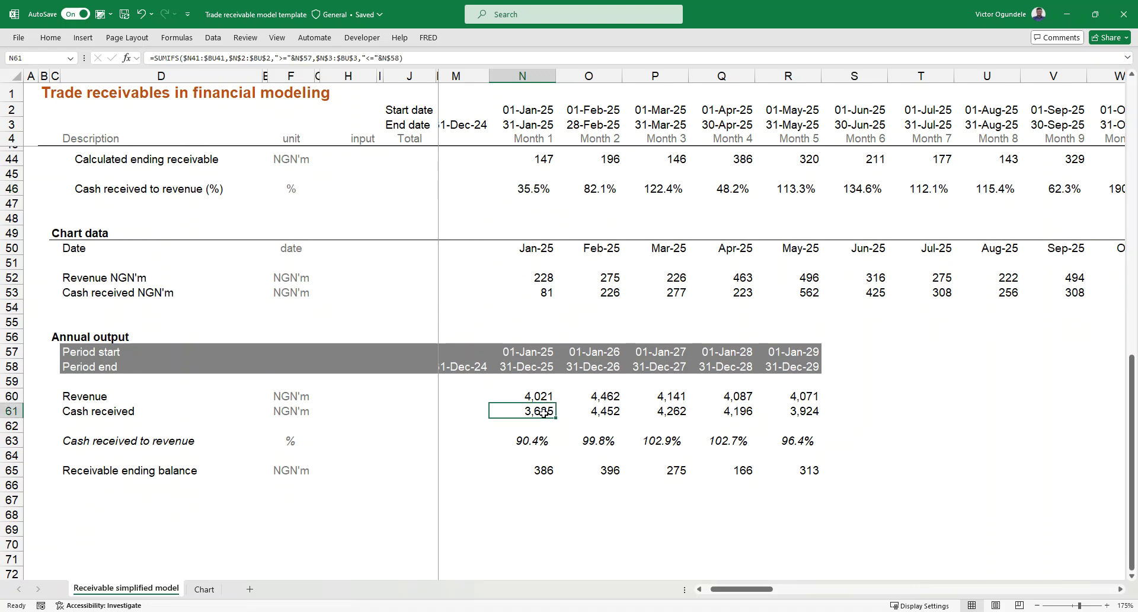
pyautogui.scroll(1, 544, 413)
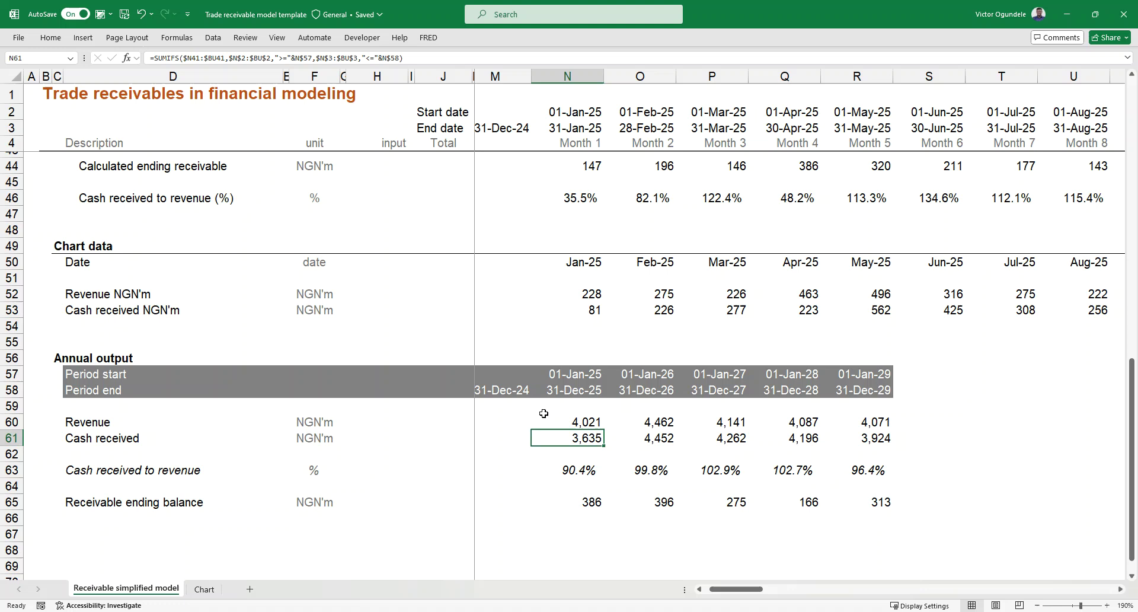
pyautogui.press('F2')
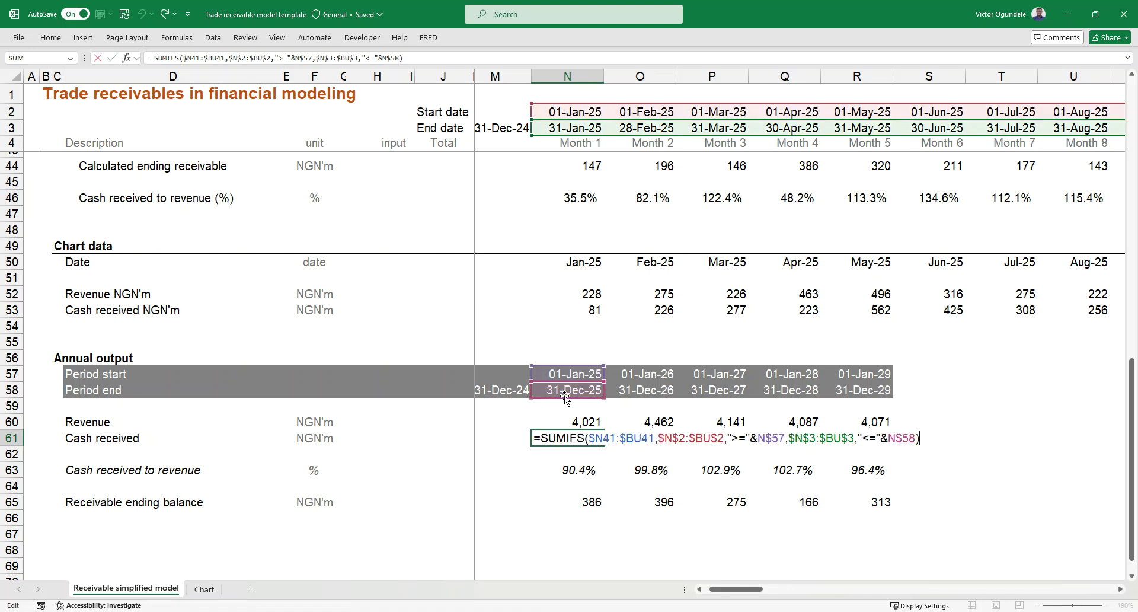
pyautogui.press('Escape')
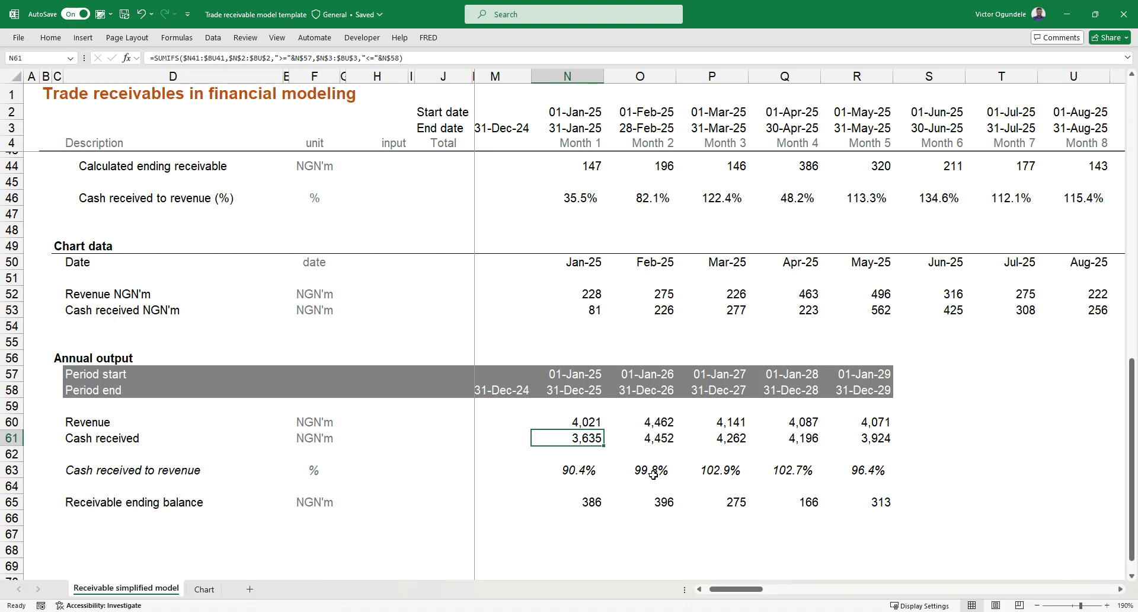
pyautogui.press('Right')
pyautogui.press('Right')
pyautogui.press('Right')
pyautogui.press('Right')
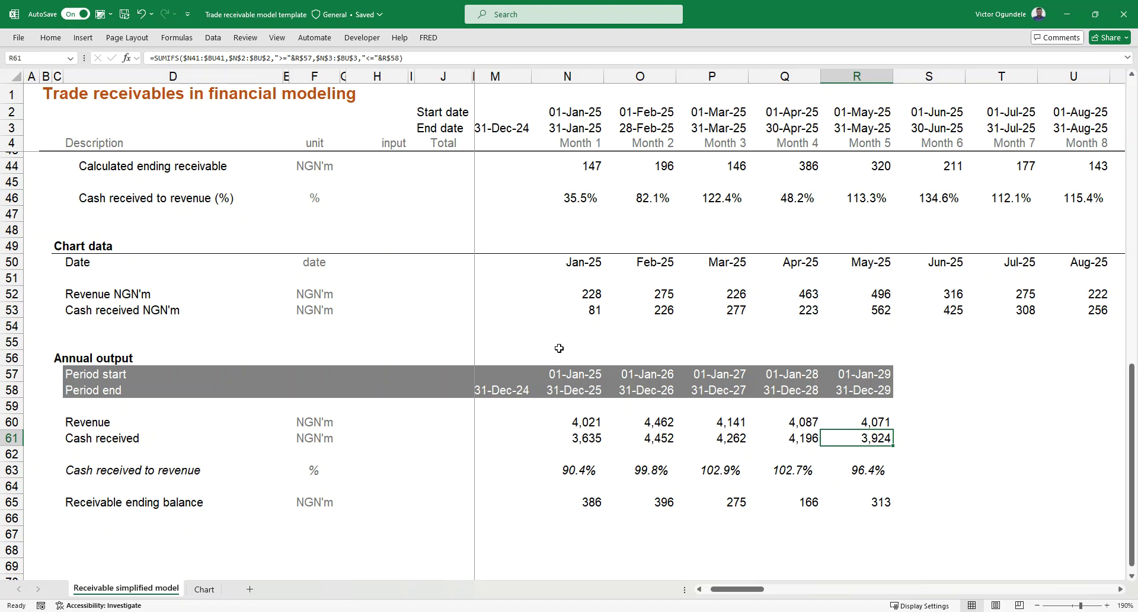
# Switch to the Chart sheet
pyautogui.scroll(2, 593, 312)
pyautogui.scroll(3, 593, 312)
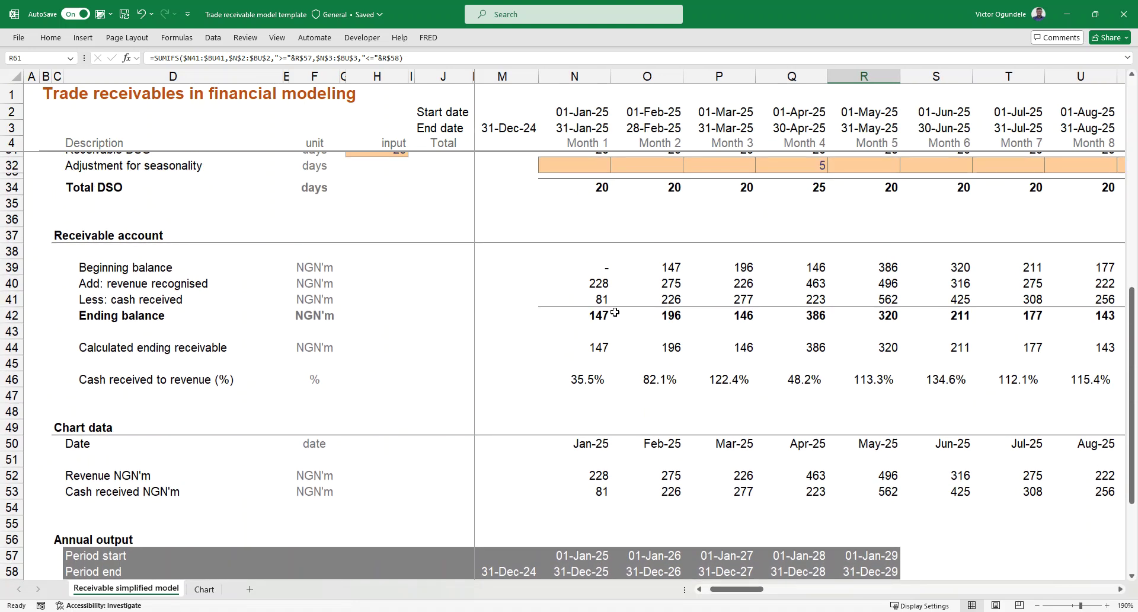
pyautogui.click(208, 591)
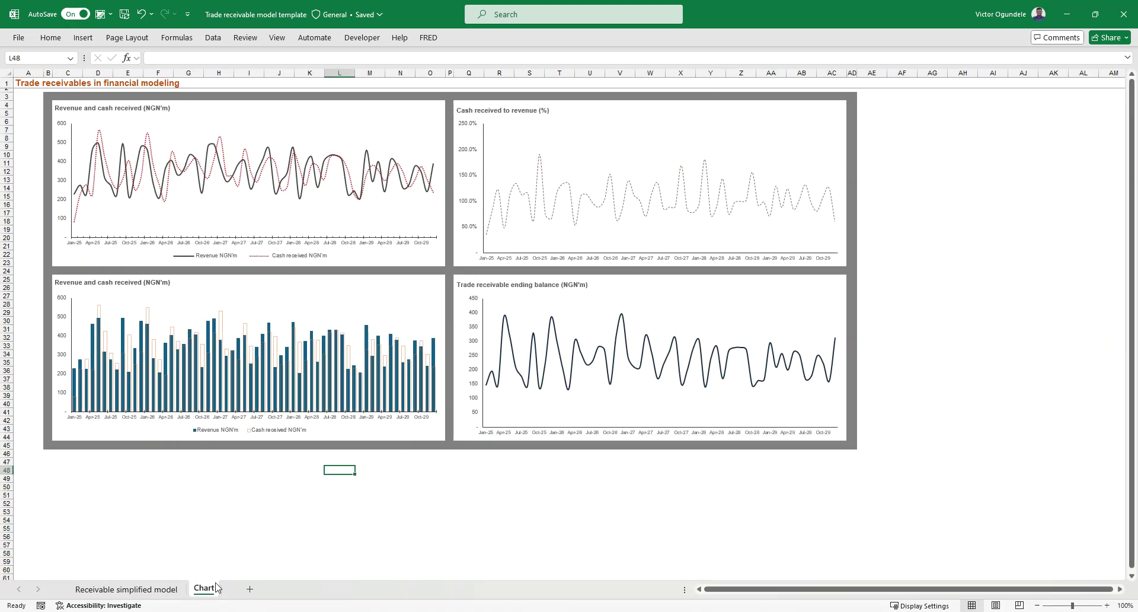
pyautogui.click(350, 486)
pyautogui.keyDown('ctrl'); pyautogui.scroll(1, 350, 487); pyautogui.keyUp('ctrl')
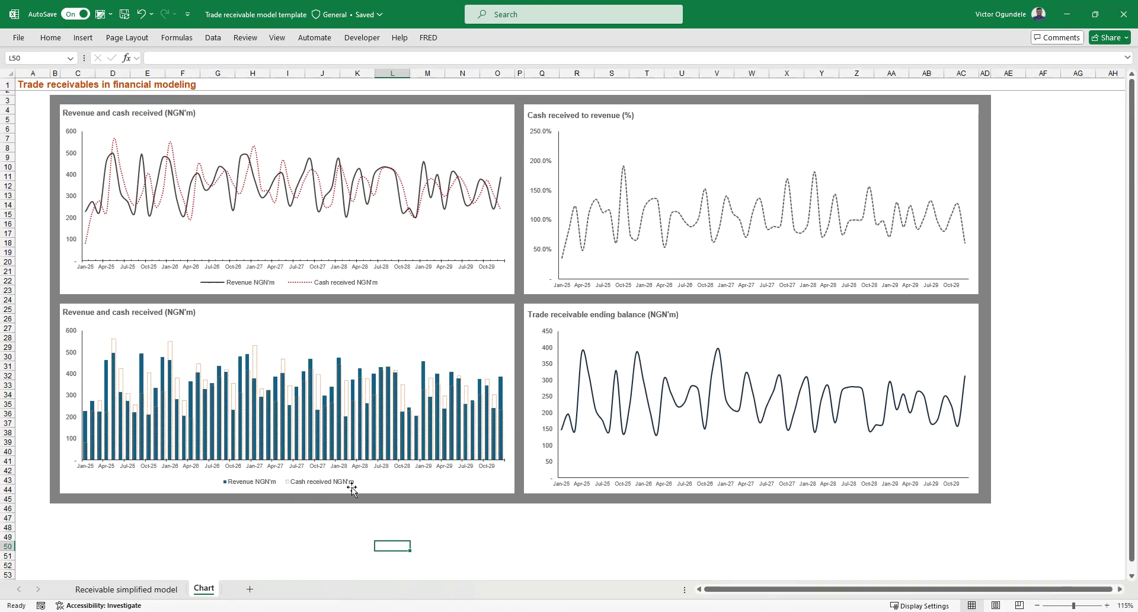
pyautogui.keyDown('ctrl'); pyautogui.scroll(1, 469, 387); pyautogui.keyUp('ctrl')
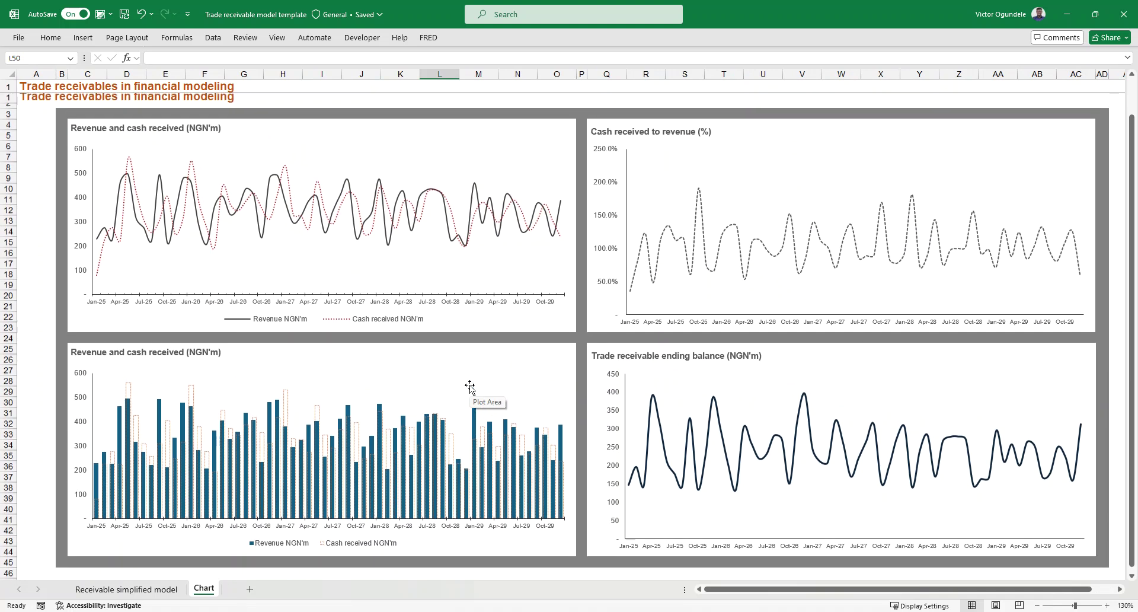
pyautogui.hscroll(3, 719, 193)
pyautogui.hscroll(2, 720, 193)
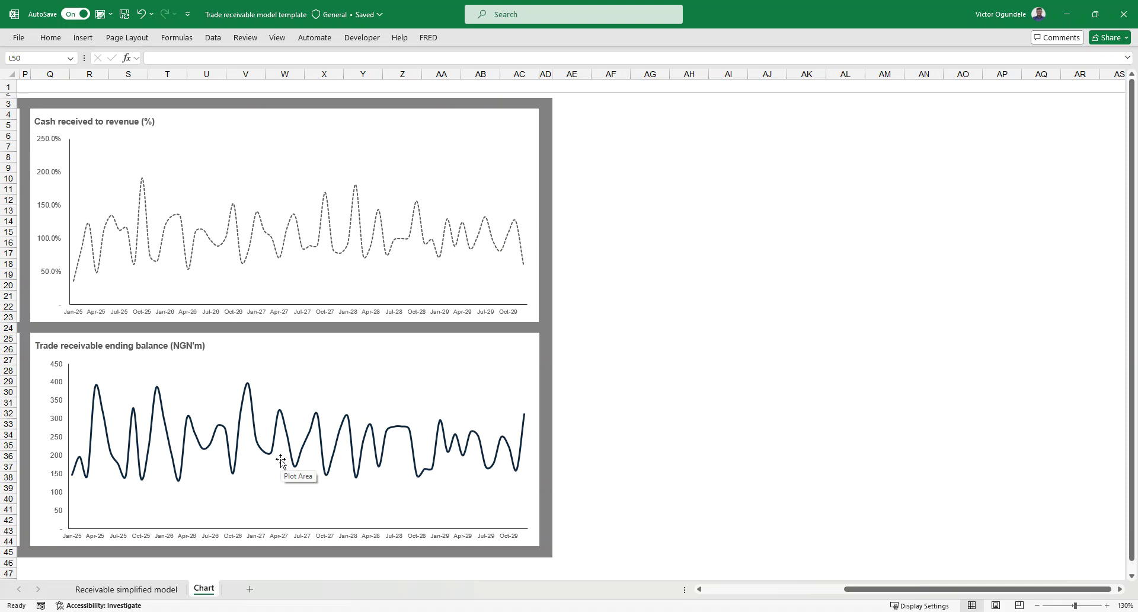
pyautogui.hscroll(-6, 281, 461)
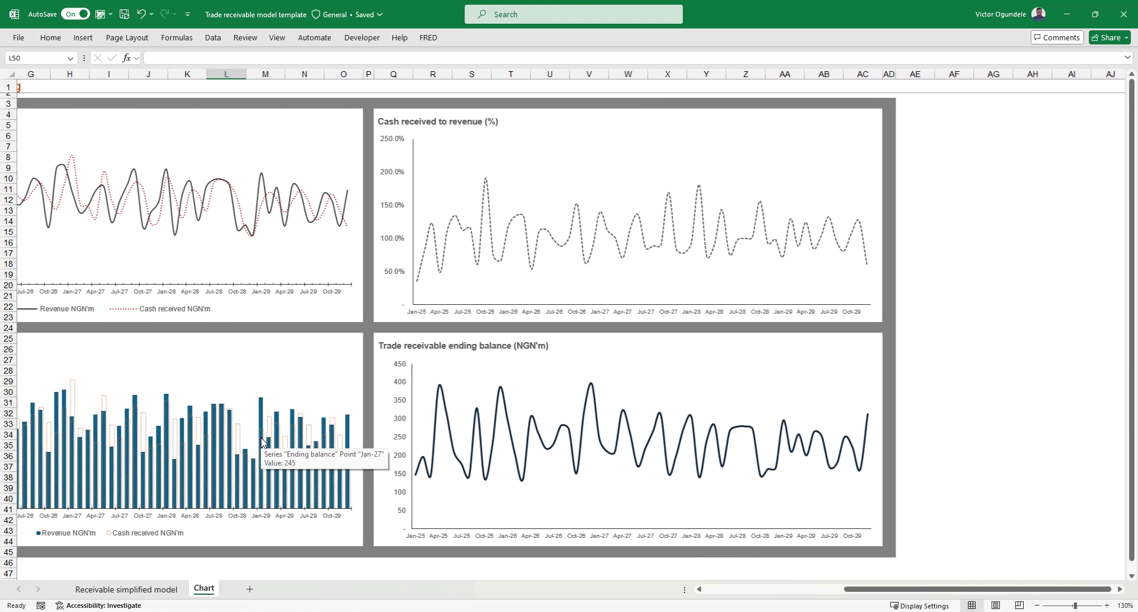
pyautogui.hscroll(-2, 261, 442)
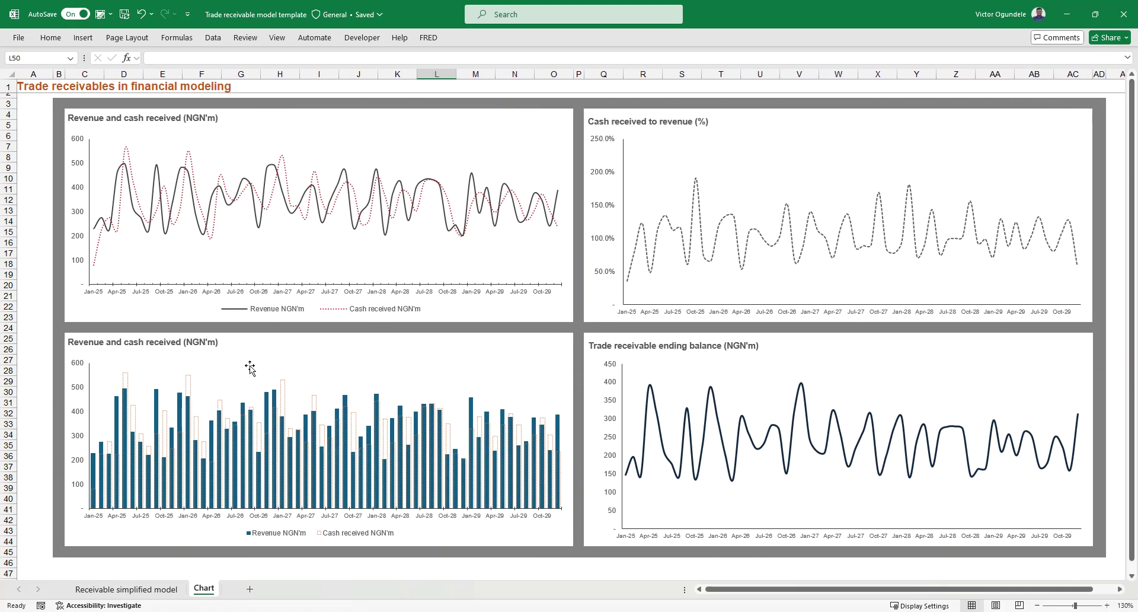
pyautogui.scroll(1, 252, 366)
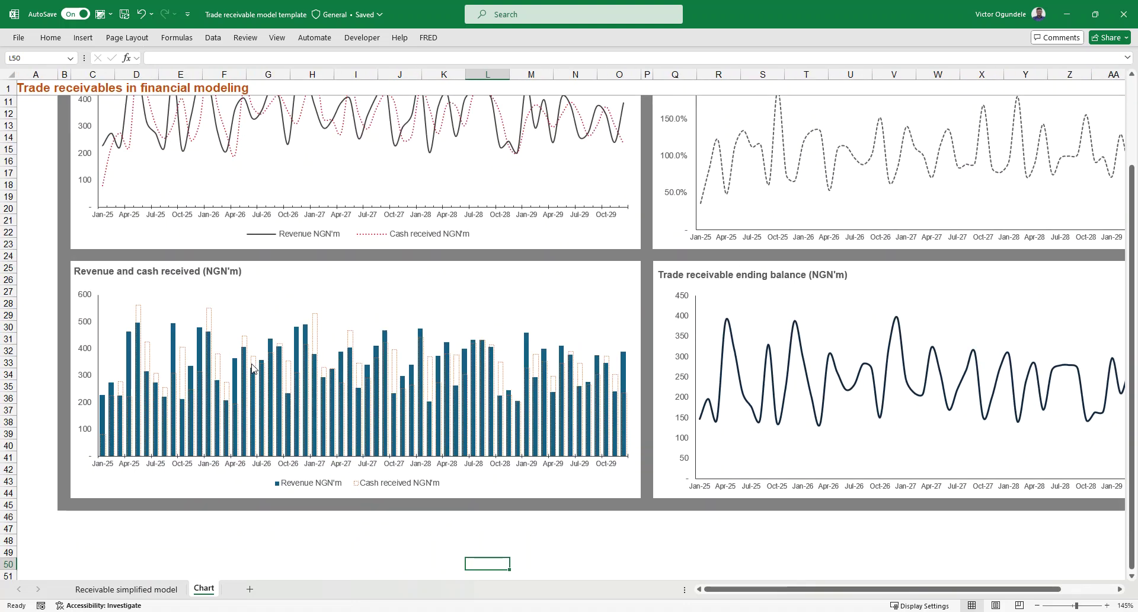
pyautogui.scroll(2, 253, 368)
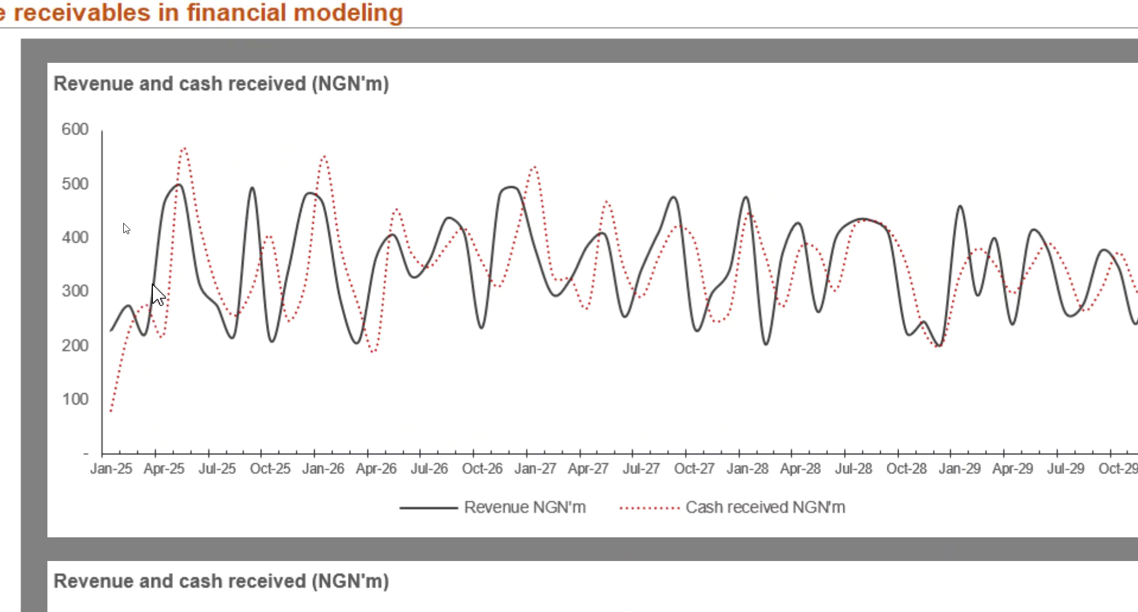
pyautogui.moveTo(169, 282)
pyautogui.moveTo(189, 150)
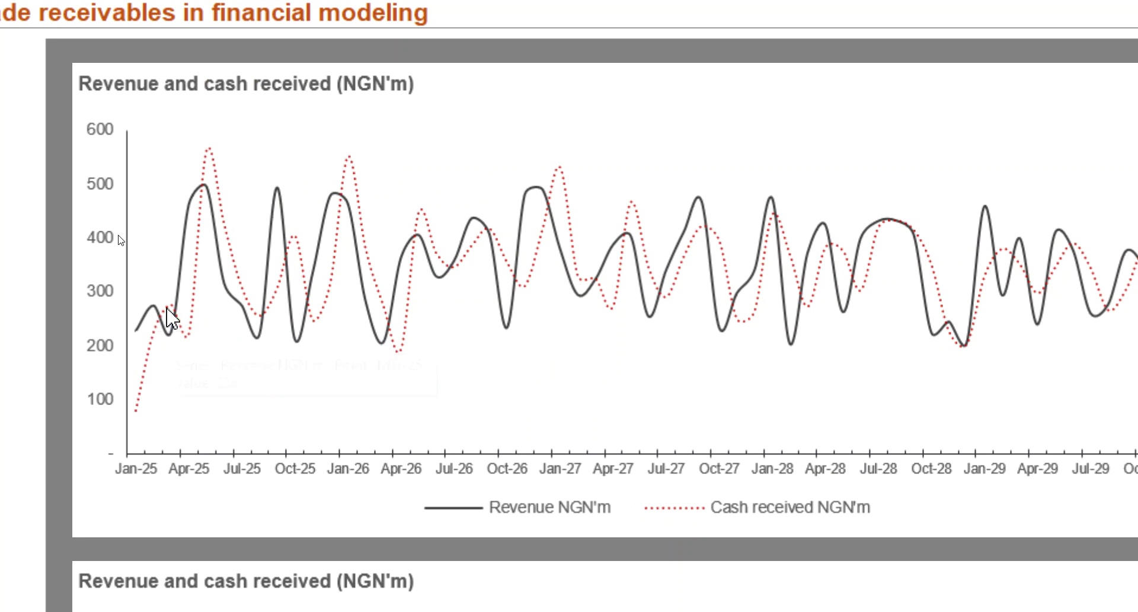
pyautogui.moveTo(190, 347)
pyautogui.moveTo(527, 219)
pyautogui.moveTo(526, 292)
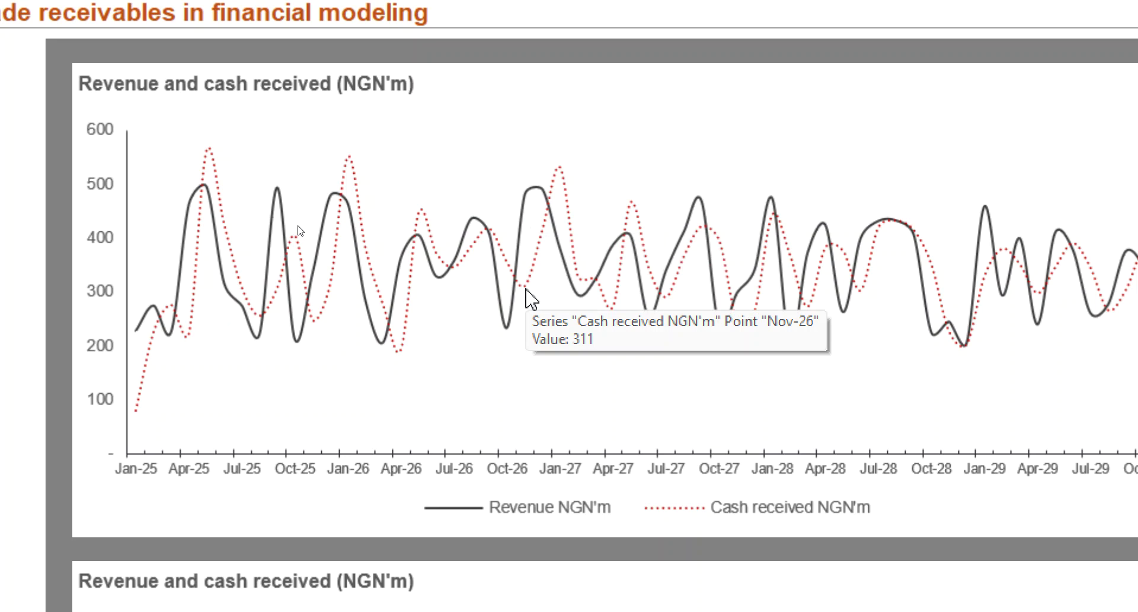
pyautogui.moveTo(561, 168)
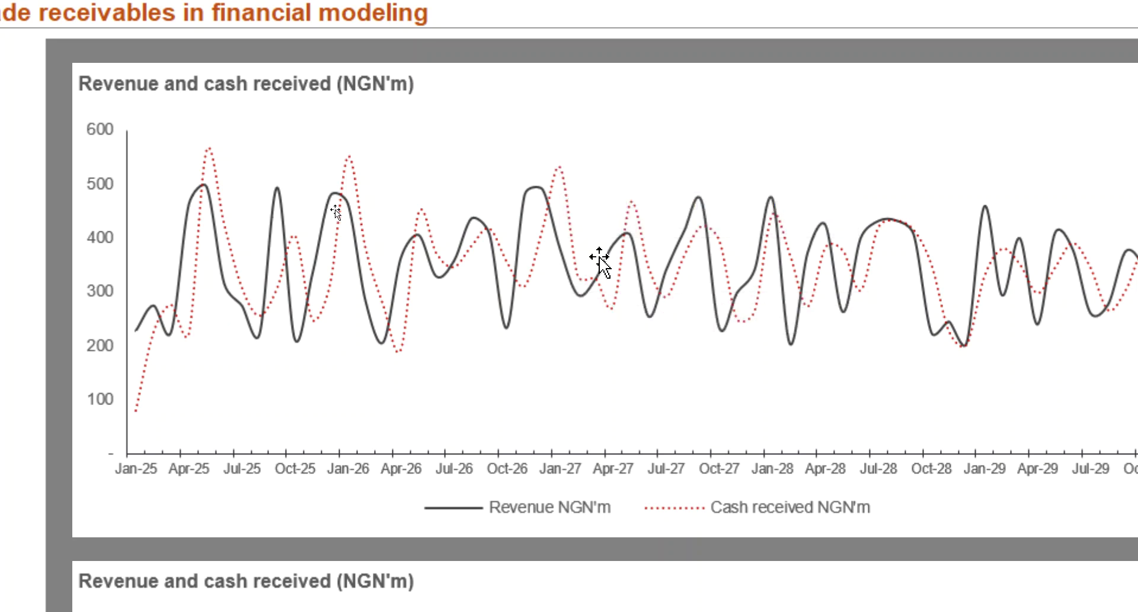
pyautogui.moveTo(606, 249)
pyautogui.scroll(-5, 597, 560)
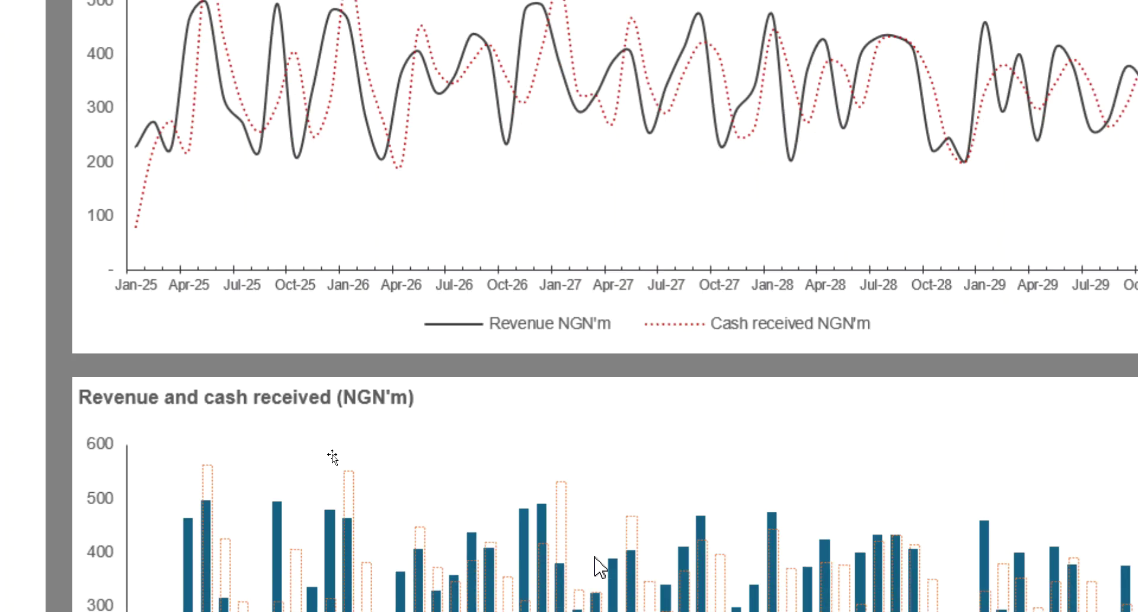
pyautogui.scroll(-2, 636, 557)
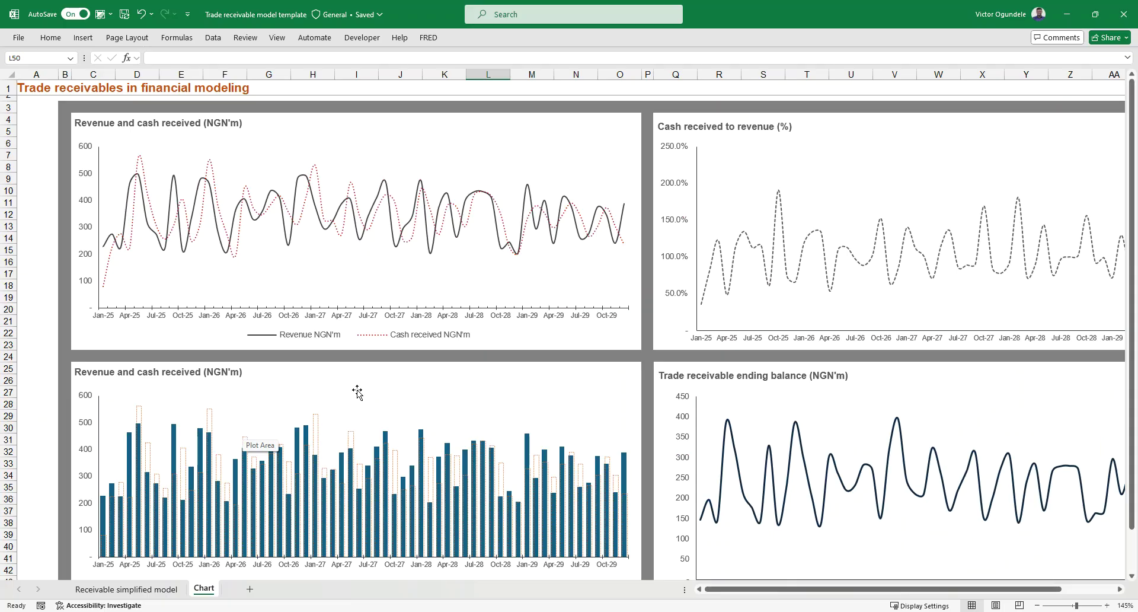
# Scroll through the dashboard charts, then return to the Receivable simplified model sheet with Ctrl+Page Up
pyautogui.moveTo(512, 498)
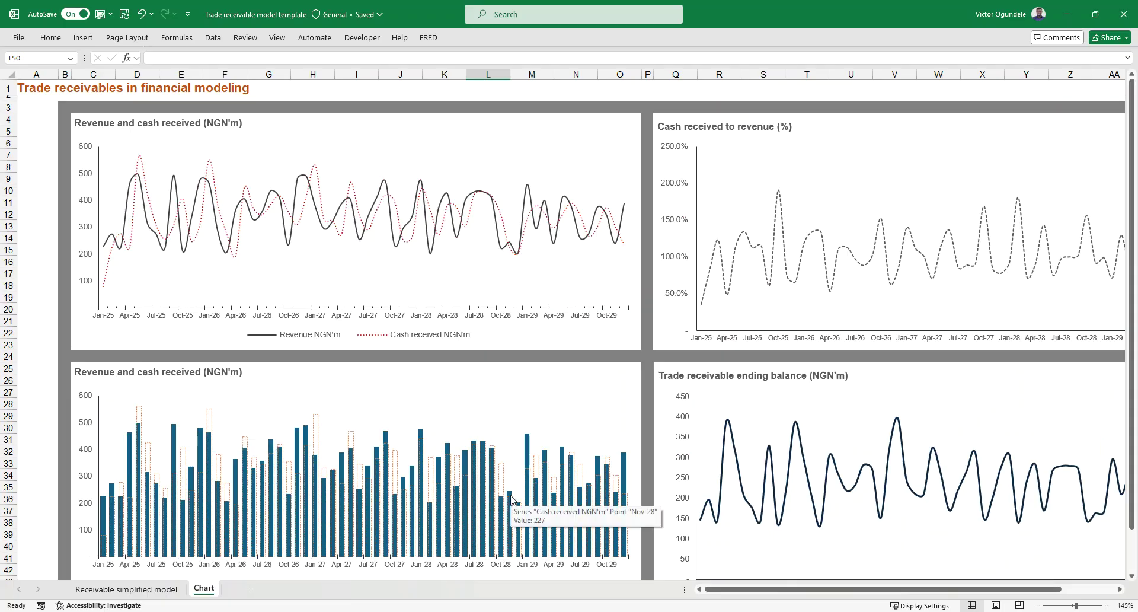
pyautogui.scroll(-1, 512, 498)
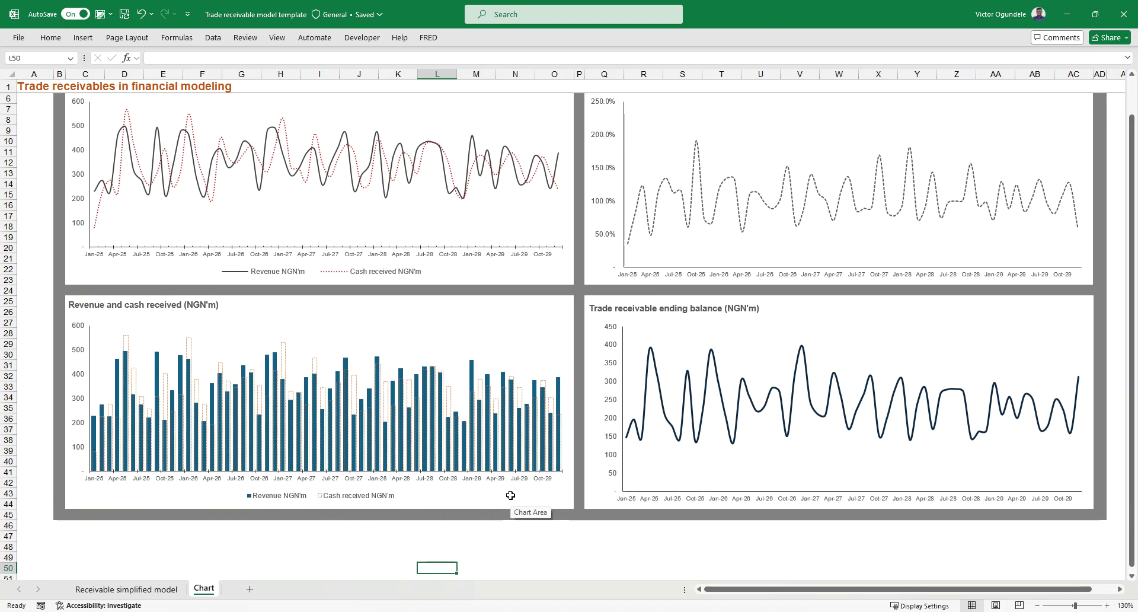
pyautogui.scroll(-1, 510, 496)
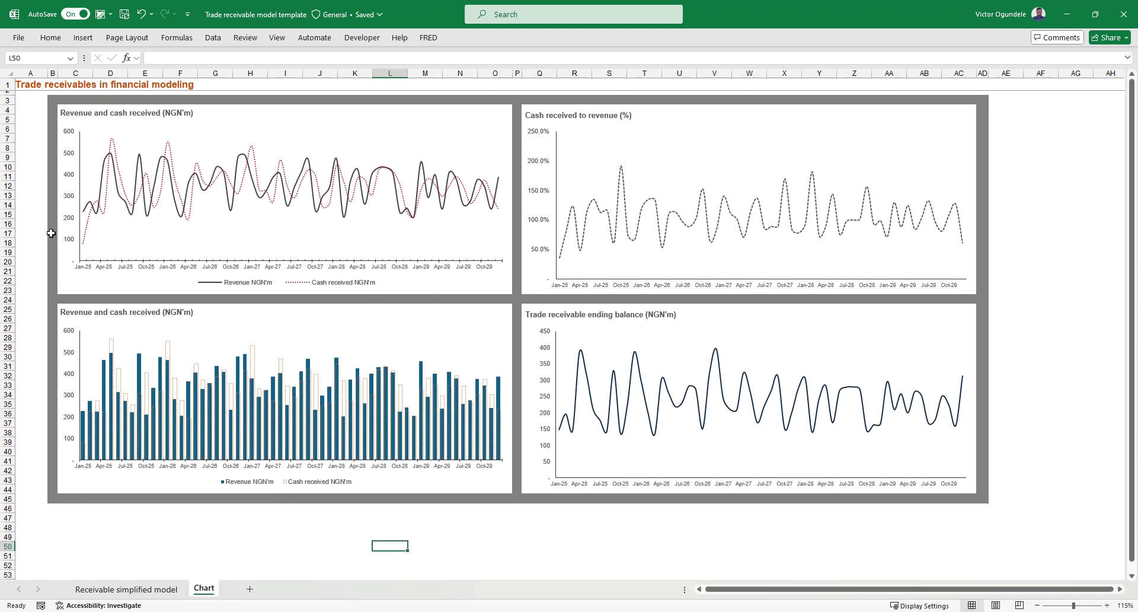
pyautogui.click(27, 194)
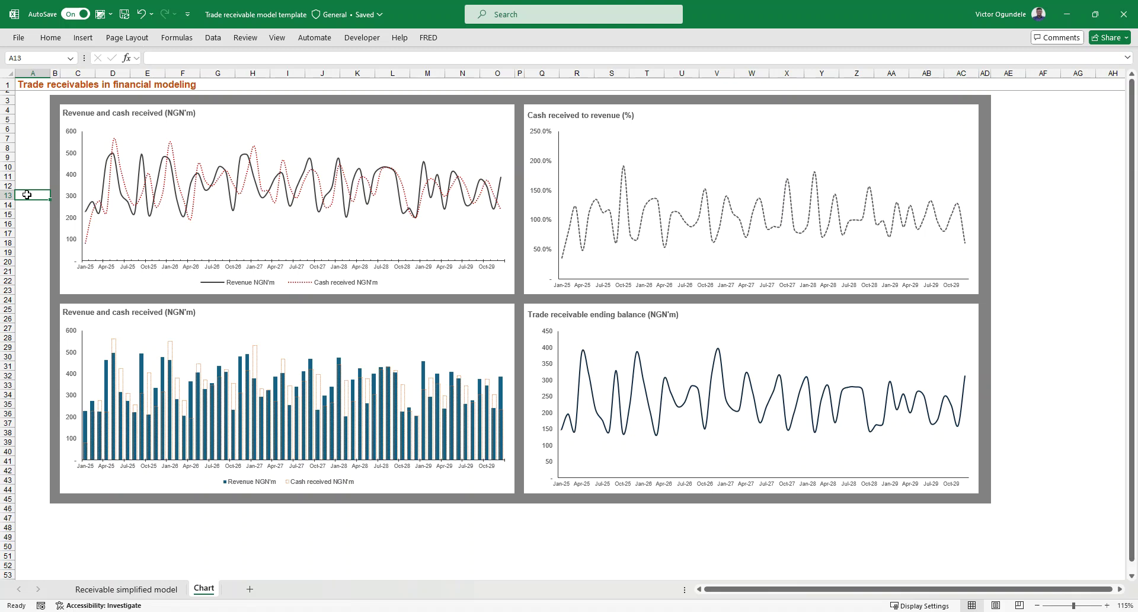
pyautogui.keyDown('ctrl'); pyautogui.scroll(1, 27, 194); pyautogui.keyUp('ctrl')
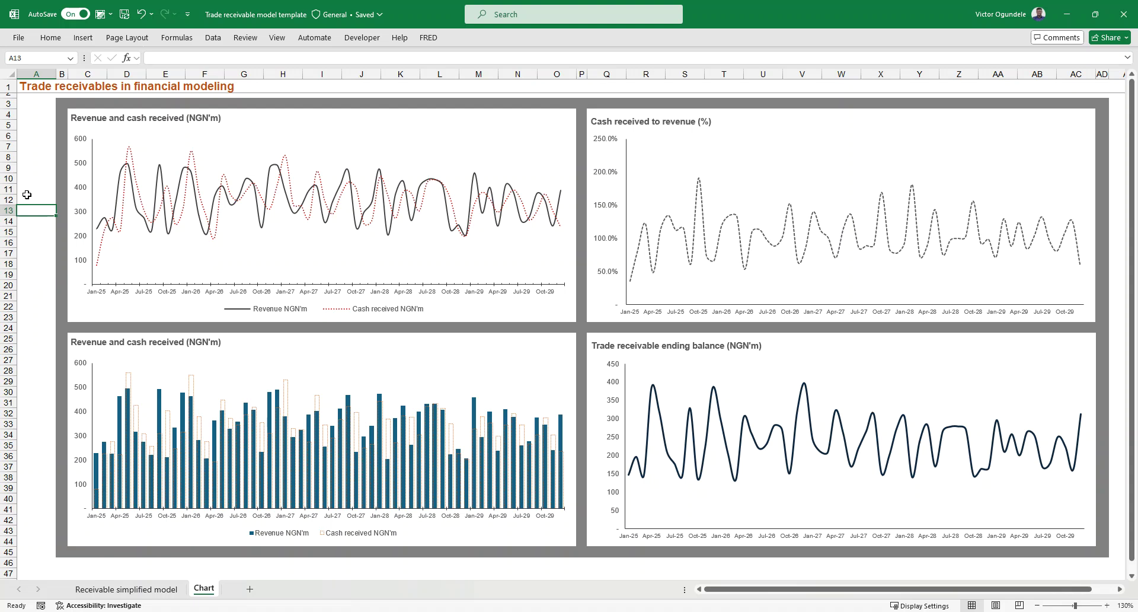
pyautogui.hotkey('ctrl', 'pageup')
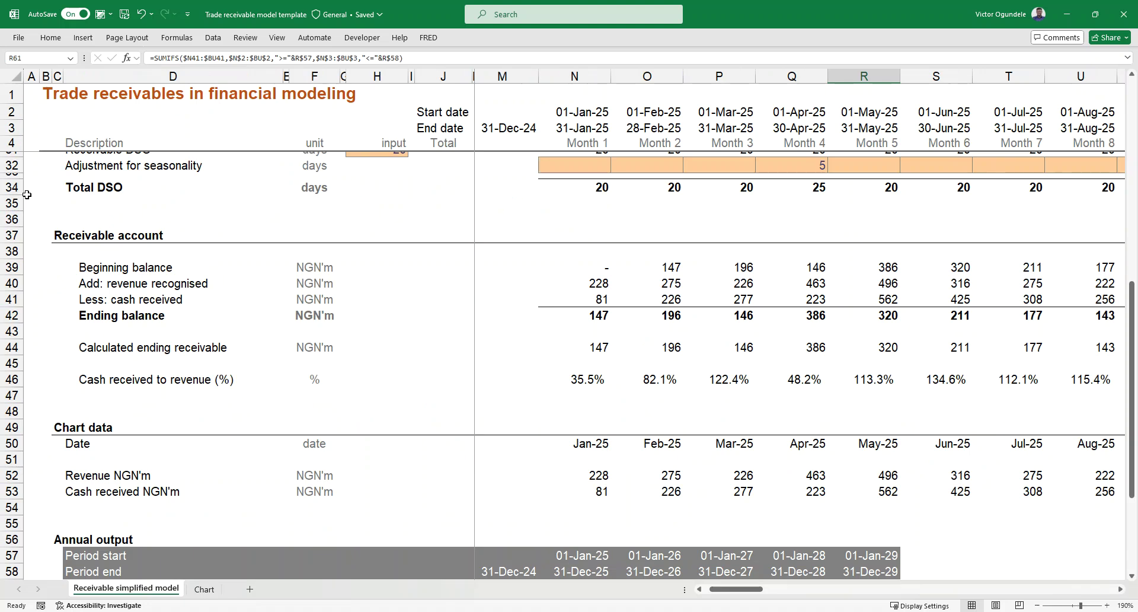
pyautogui.click(388, 347)
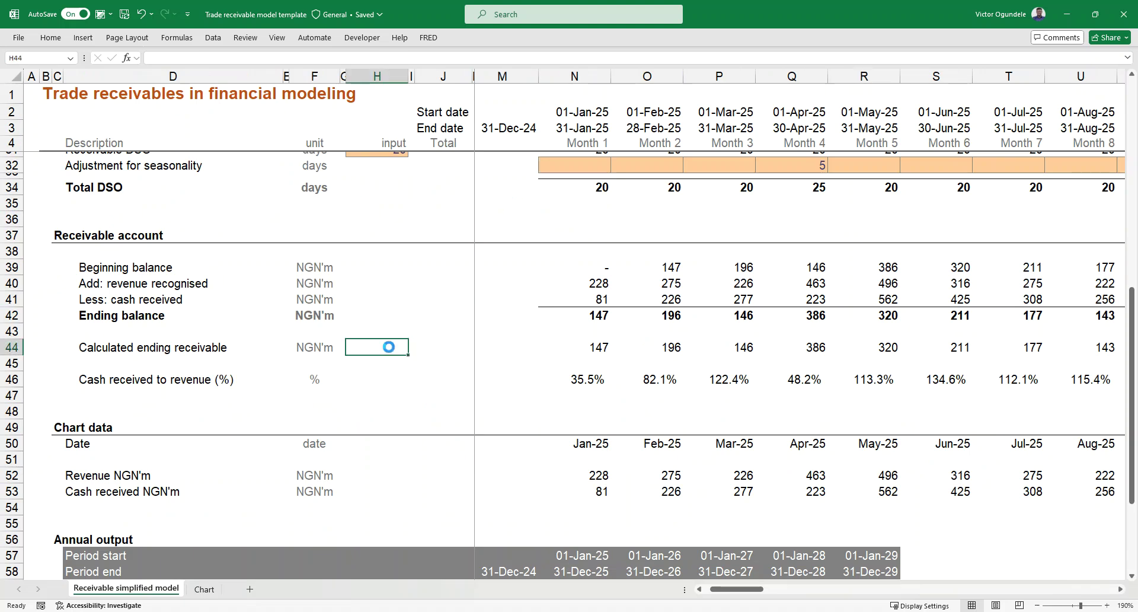
pyautogui.scroll(-3, 388, 347)
pyautogui.scroll(10, 388, 346)
pyautogui.scroll(-2, 389, 347)
pyautogui.click(440, 200)
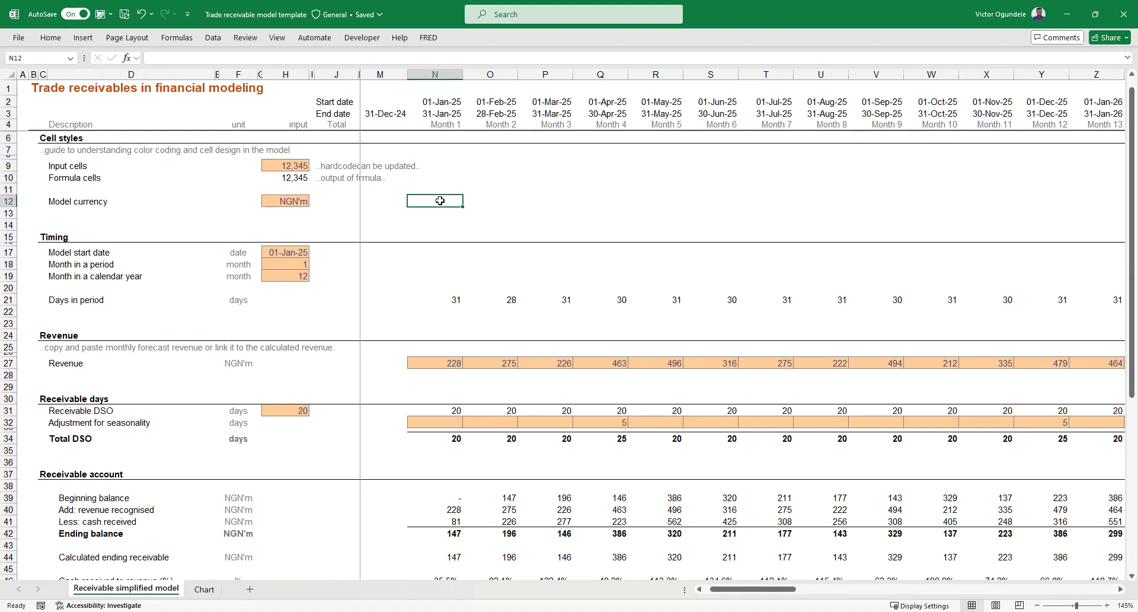